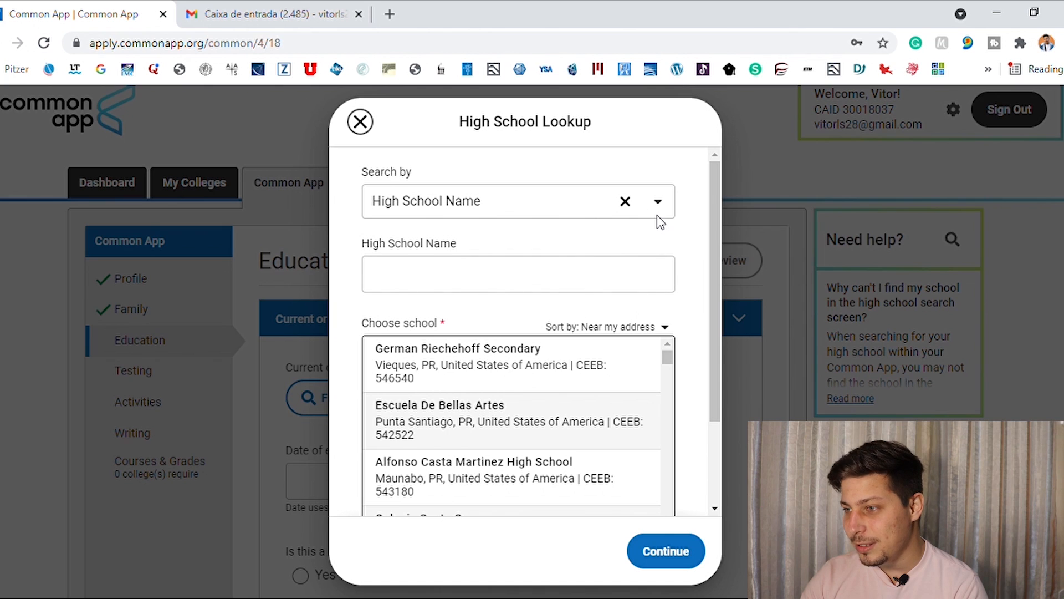
# Search the high school lookup by Country/Region/Territory for Brazil and look through the listed schools down to the end.
pyautogui.click(620, 307)
pyautogui.write('Br')
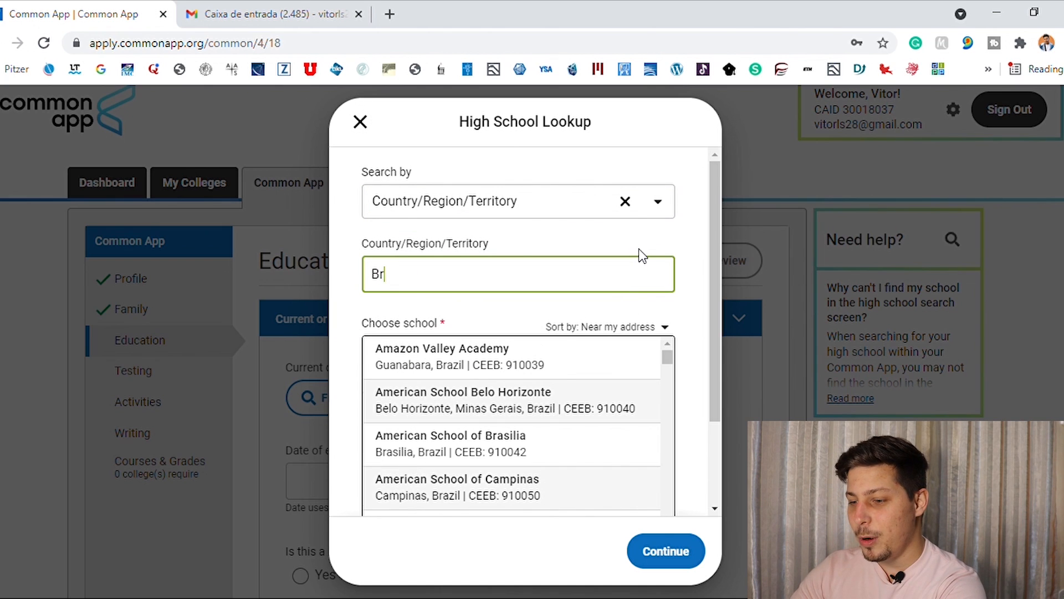
pyautogui.write('azil')
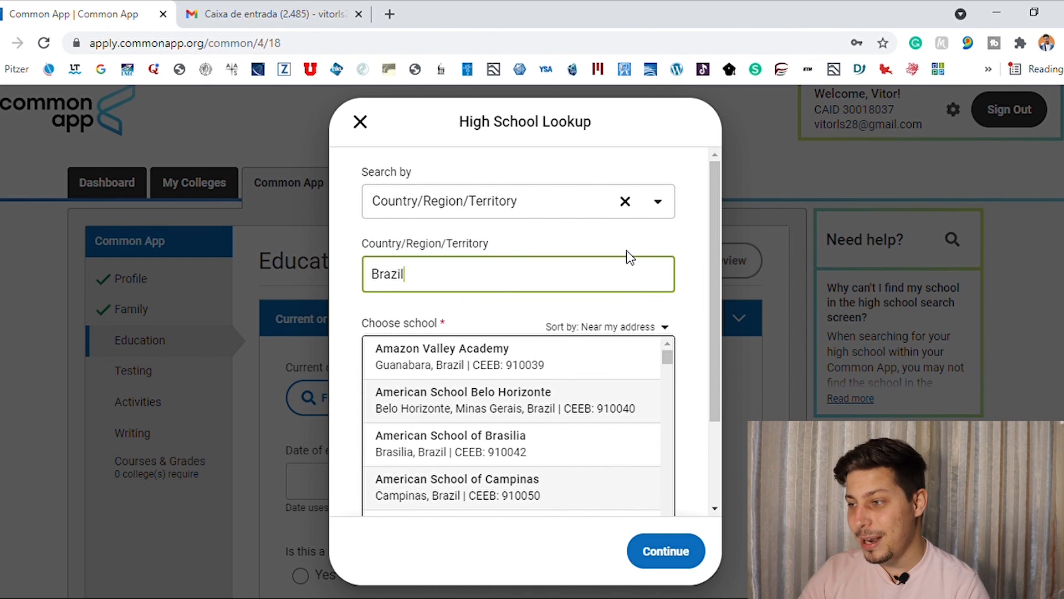
pyautogui.click(668, 359)
pyautogui.moveTo(672, 365); pyautogui.dragTo(711, 432)
pyautogui.moveTo(667, 240); pyautogui.dragTo(672, 408)
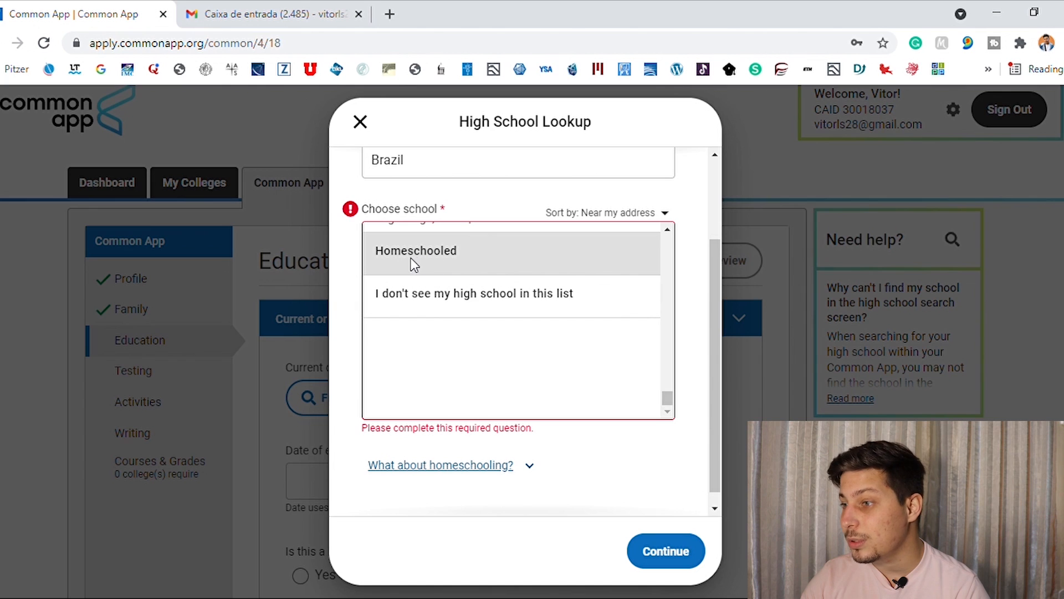
pyautogui.scroll(1, 437, 265)
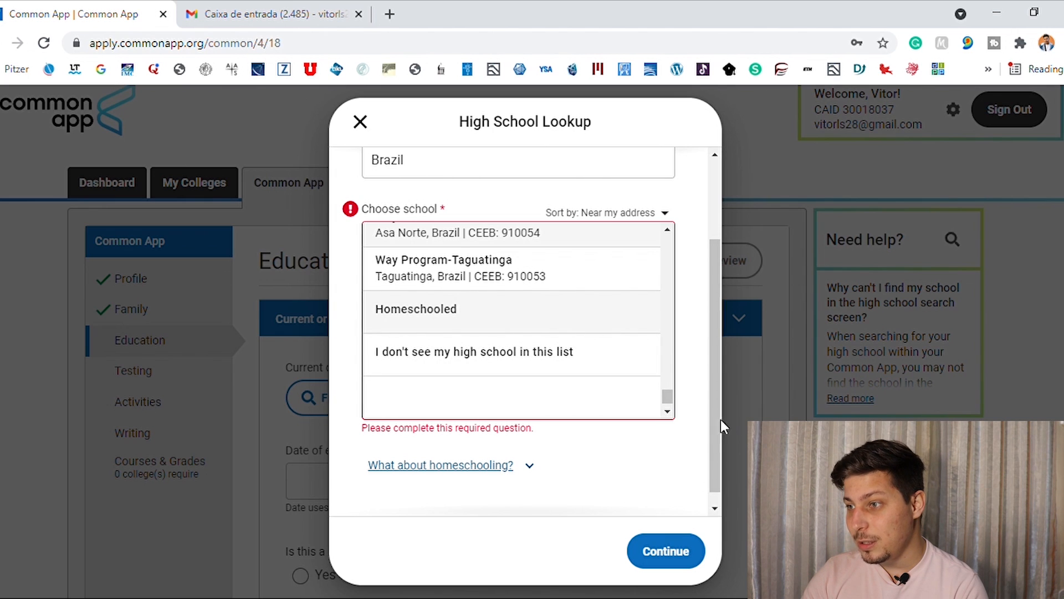
pyautogui.moveTo(720, 420); pyautogui.dragTo(699, 349)
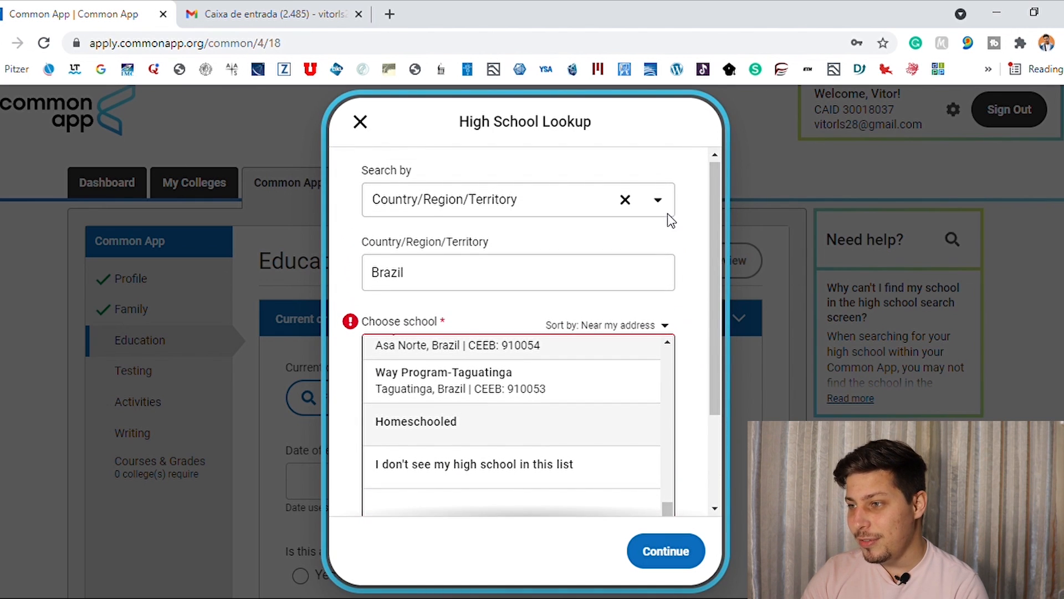
# Switch the lookup to search by High School Name, search for "Instituto Federal do E" and check the listed options.
pyautogui.click(658, 200)
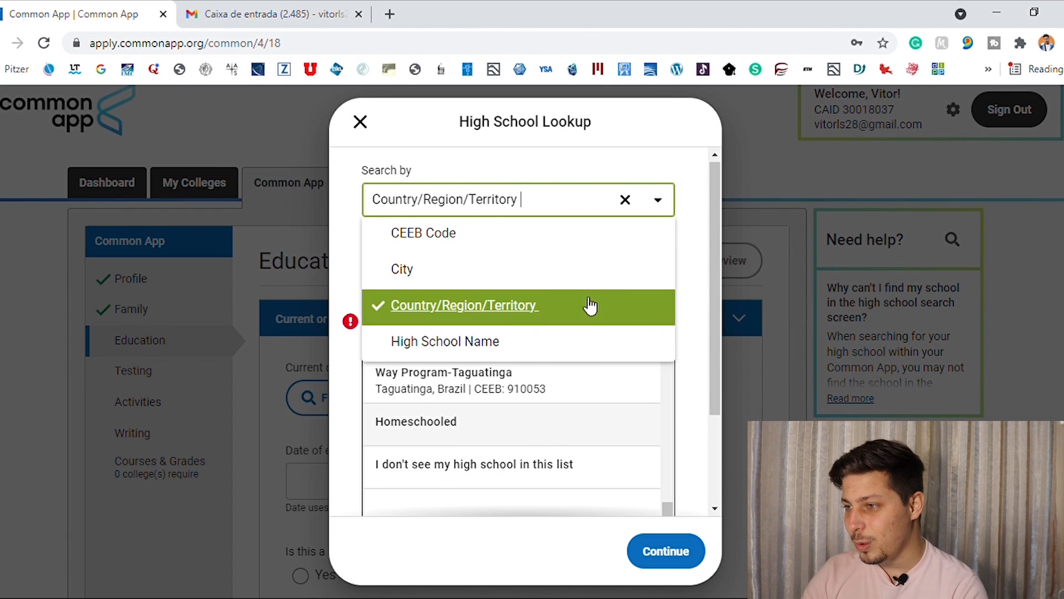
pyautogui.click(576, 348)
pyautogui.doubleClick(463, 284)
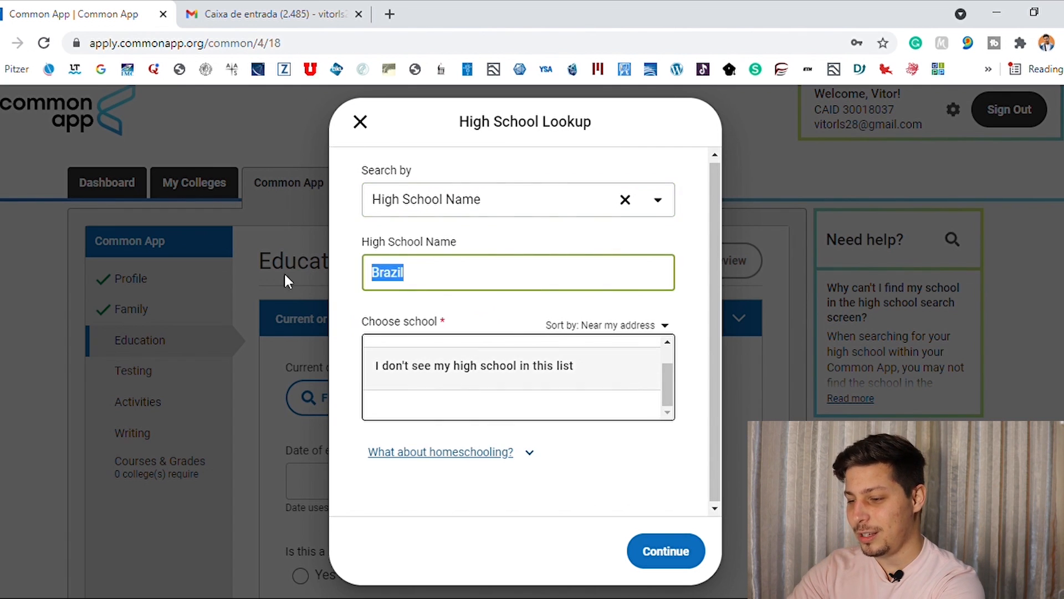
pyautogui.write('Institu')
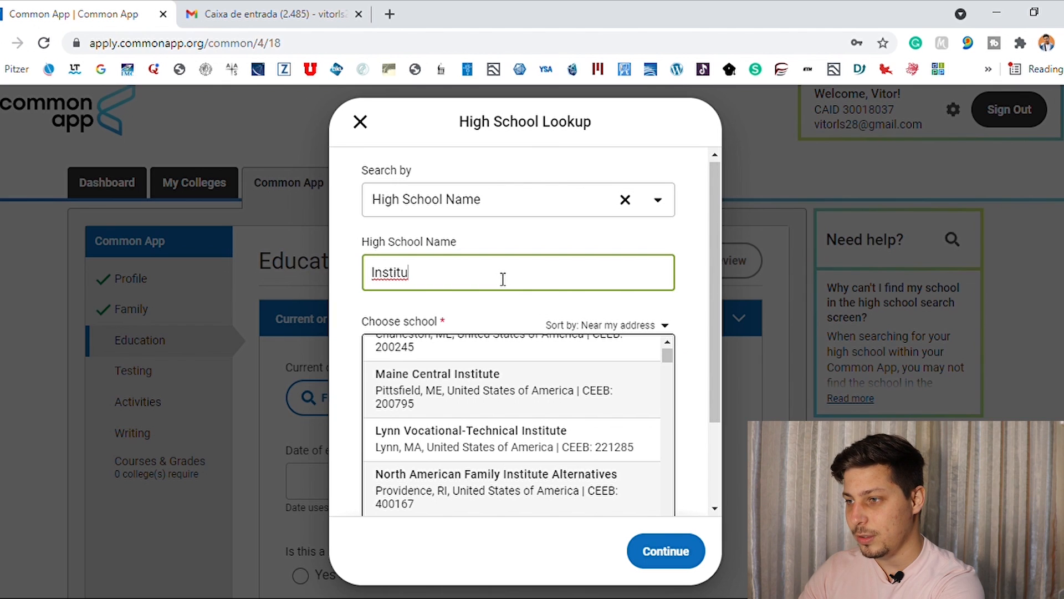
pyautogui.write('to Federal d')
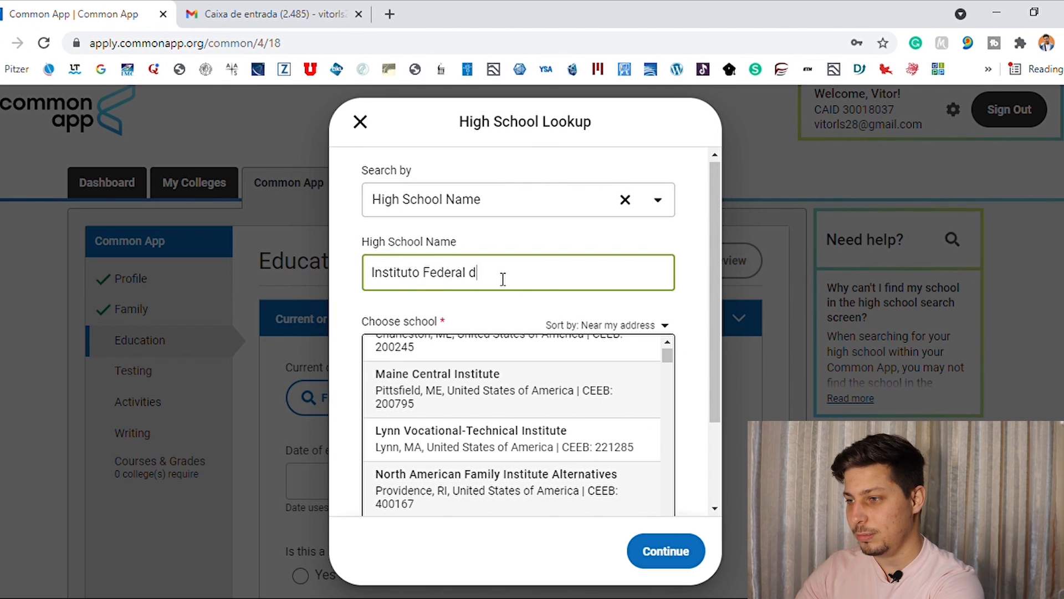
pyautogui.write('o E')
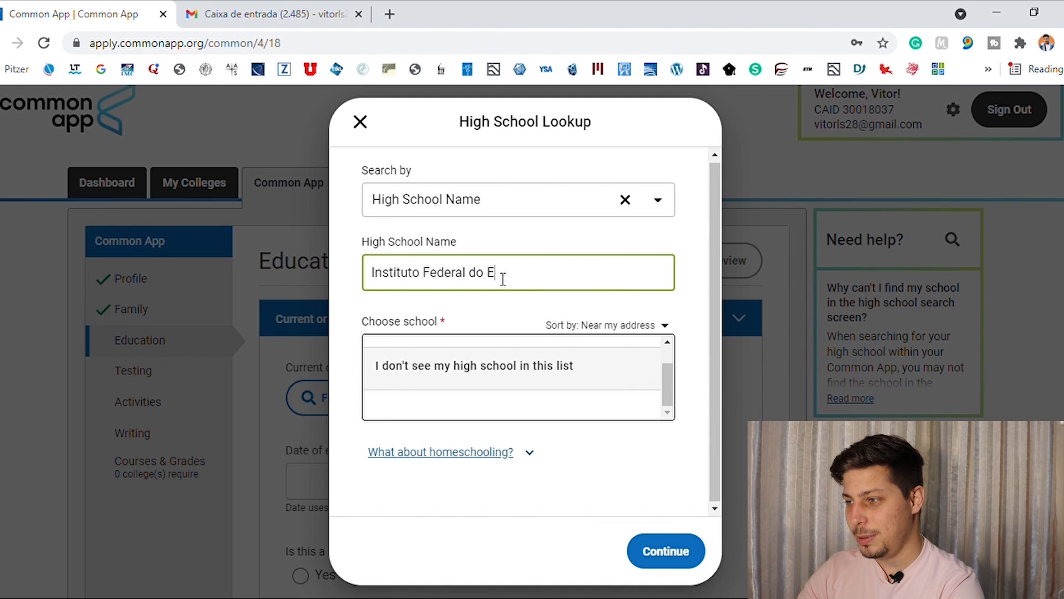
pyautogui.moveTo(669, 387); pyautogui.dragTo(675, 368)
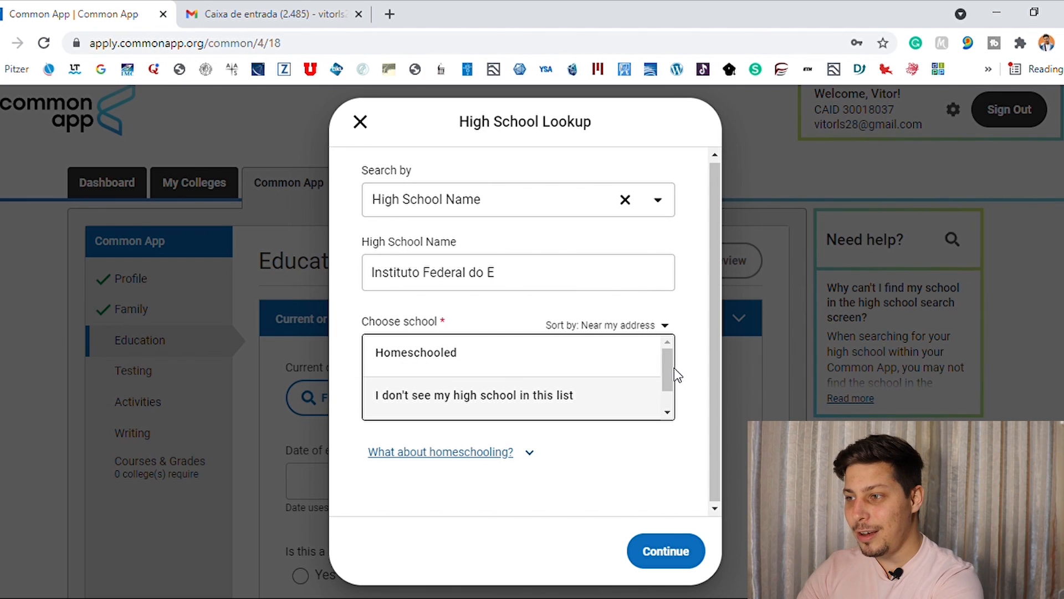
# Search for the school name IFES, choose "I don't see my high school in this list" and continue to the school information.
pyautogui.click(540, 286)
pyautogui.hotkey('ctrl', 'a')
pyautogui.write('IFES')
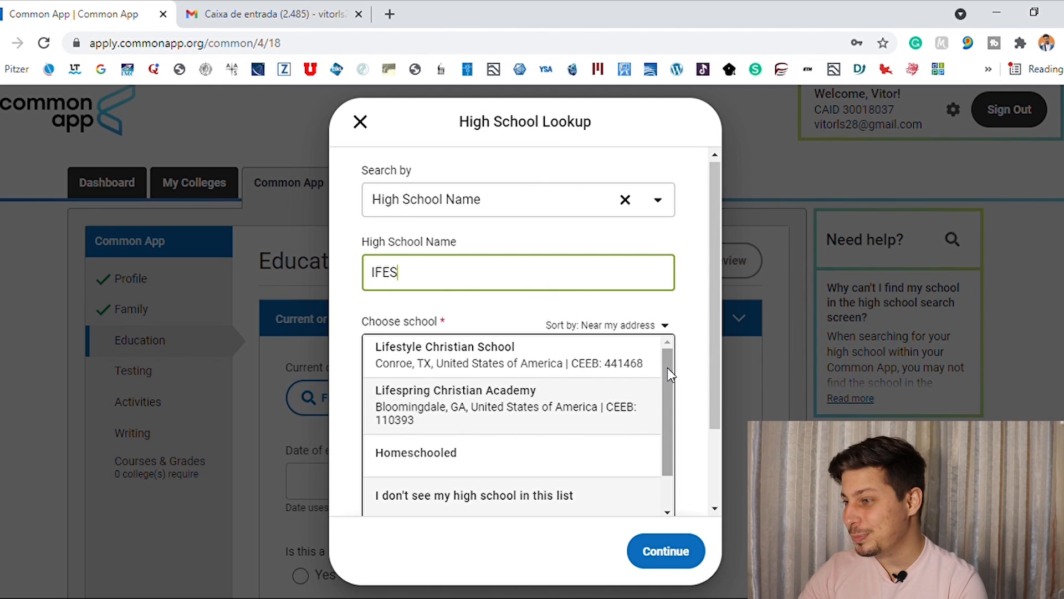
pyautogui.moveTo(667, 368)
pyautogui.mouseDown()
pyautogui.moveTo(665, 438)
pyautogui.moveTo(680, 351)
pyautogui.mouseUp()
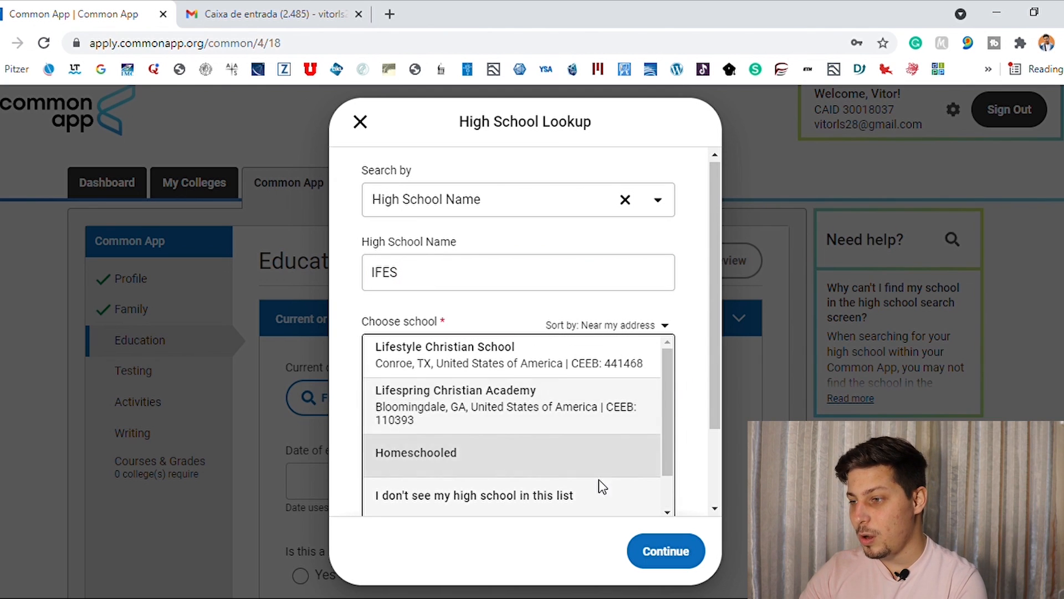
pyautogui.click(425, 508)
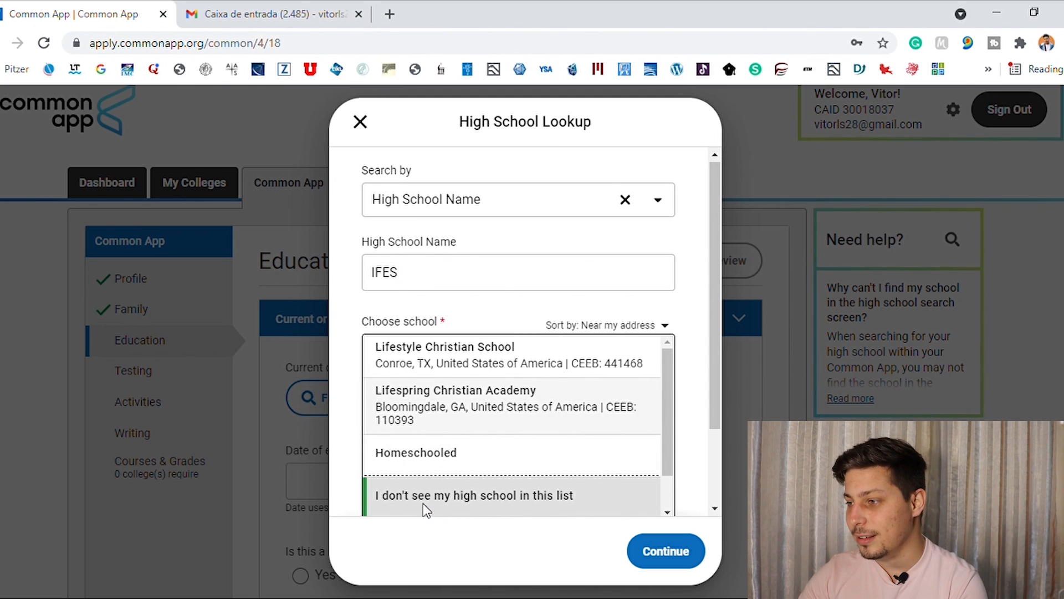
pyautogui.moveTo(673, 443); pyautogui.dragTo(670, 492)
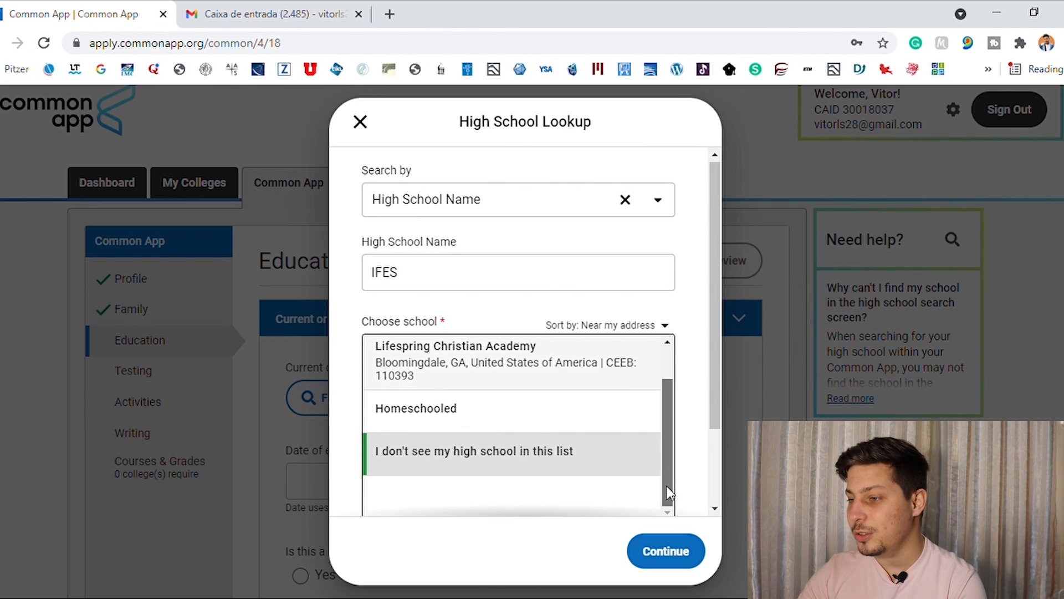
pyautogui.click(687, 551)
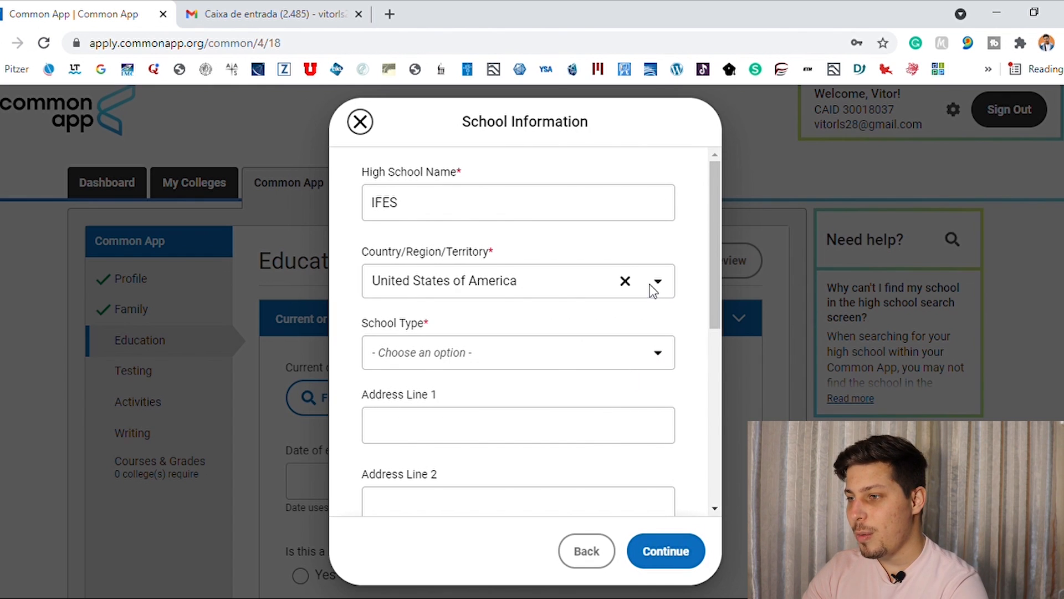
# Set the school's country to Brazil and its type to Public, leave the address fields blank and submit the school information.
pyautogui.click(625, 282)
pyautogui.write('brazil')
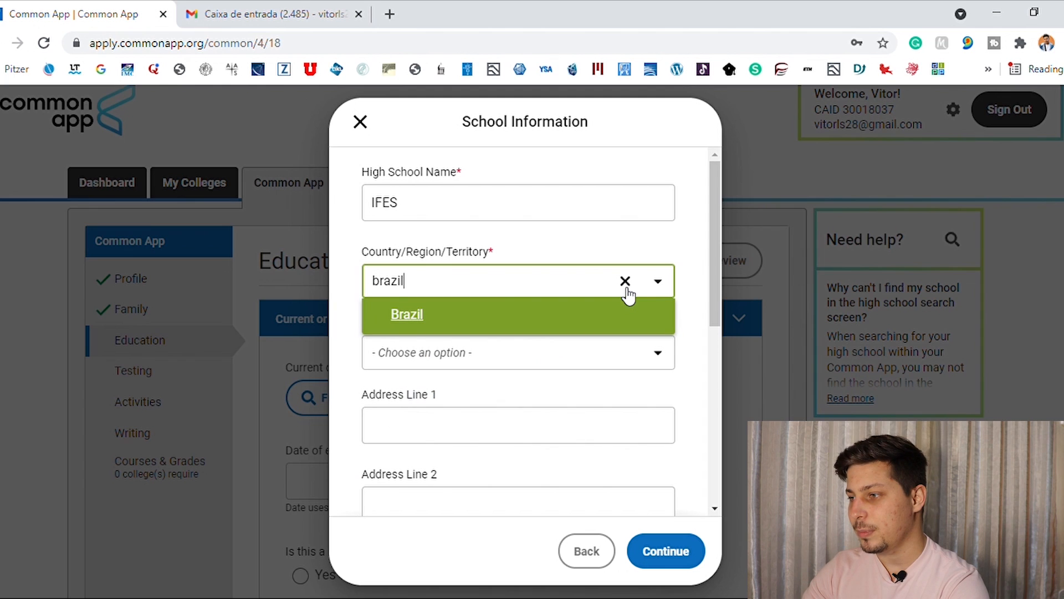
pyautogui.click(679, 325)
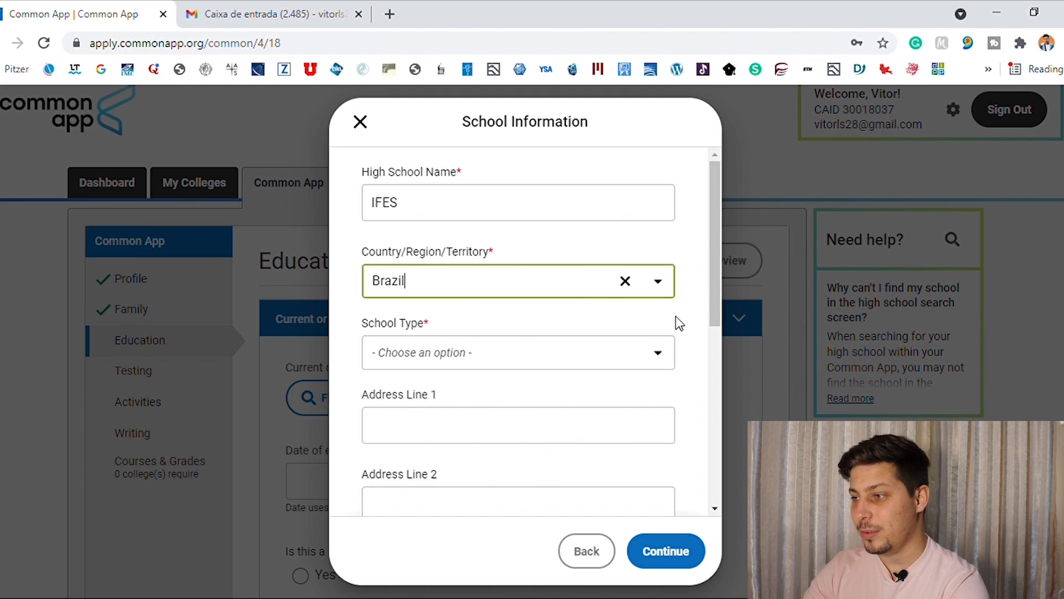
pyautogui.moveTo(712, 304); pyautogui.dragTo(712, 328)
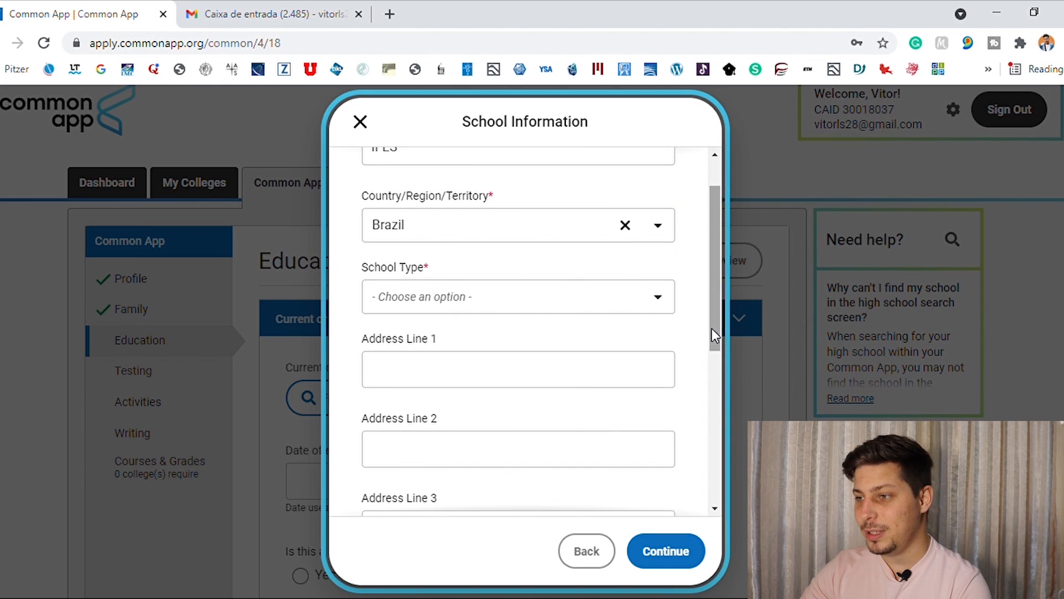
pyautogui.click(657, 298)
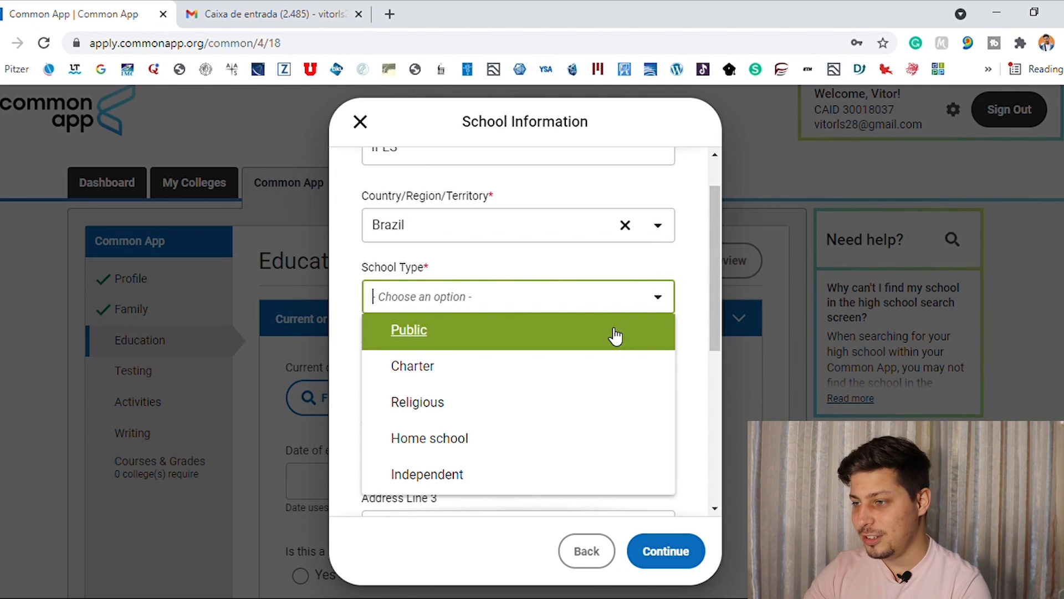
pyautogui.click(536, 341)
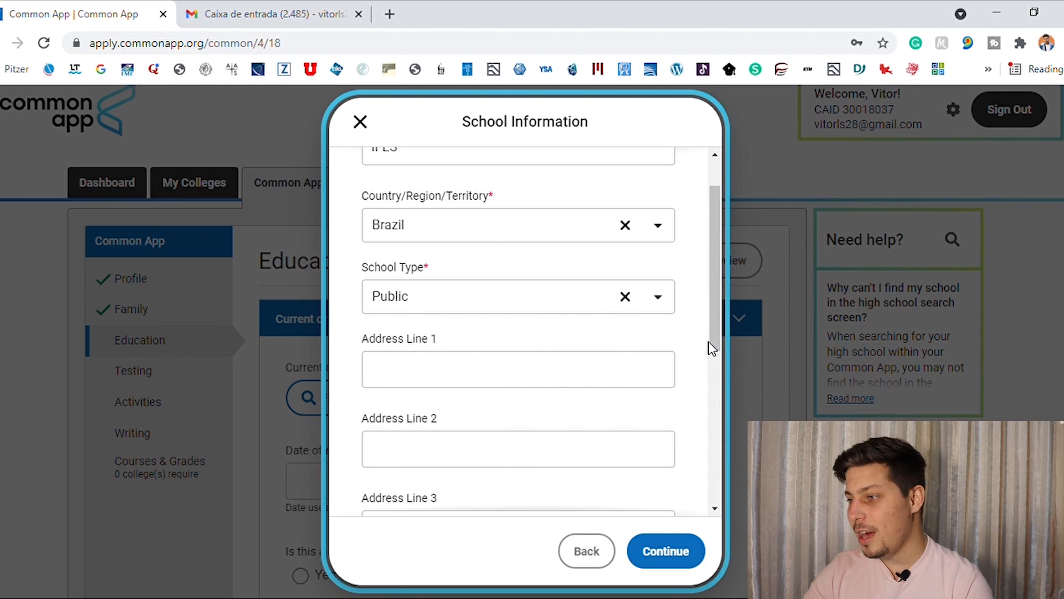
pyautogui.moveTo(707, 334); pyautogui.dragTo(705, 515)
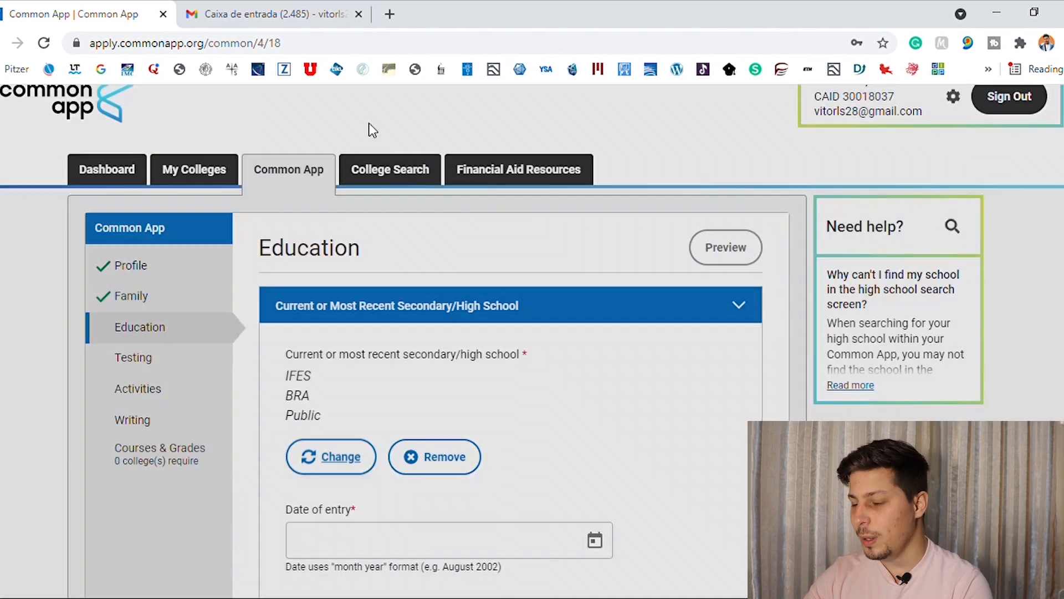
pyautogui.click(681, 559)
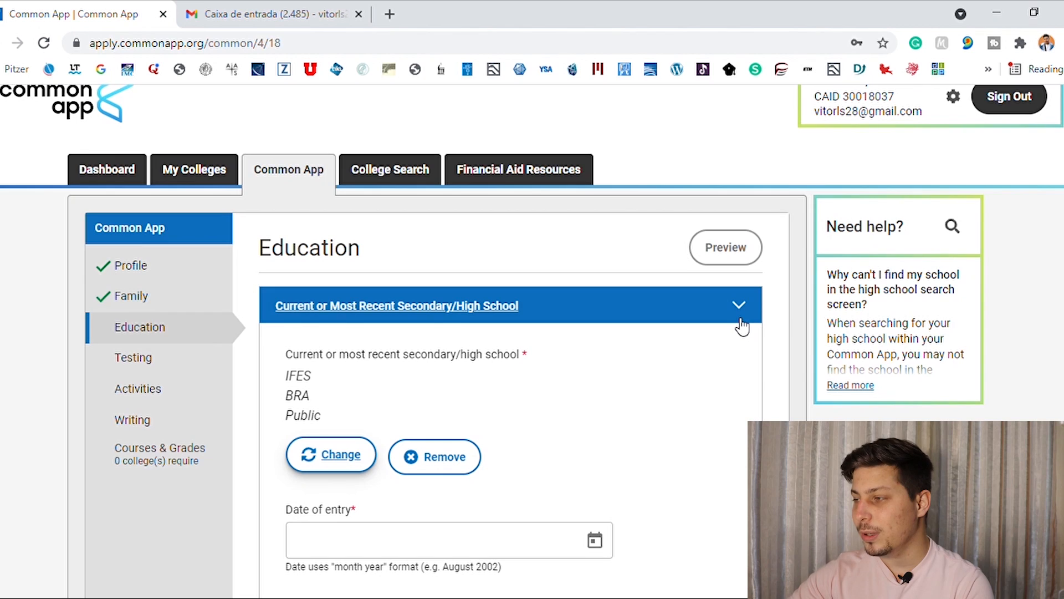
# Set the date of entry to June 2000 and answer No to whether this is a boarding school.
pyautogui.scroll(-5, 624, 306)
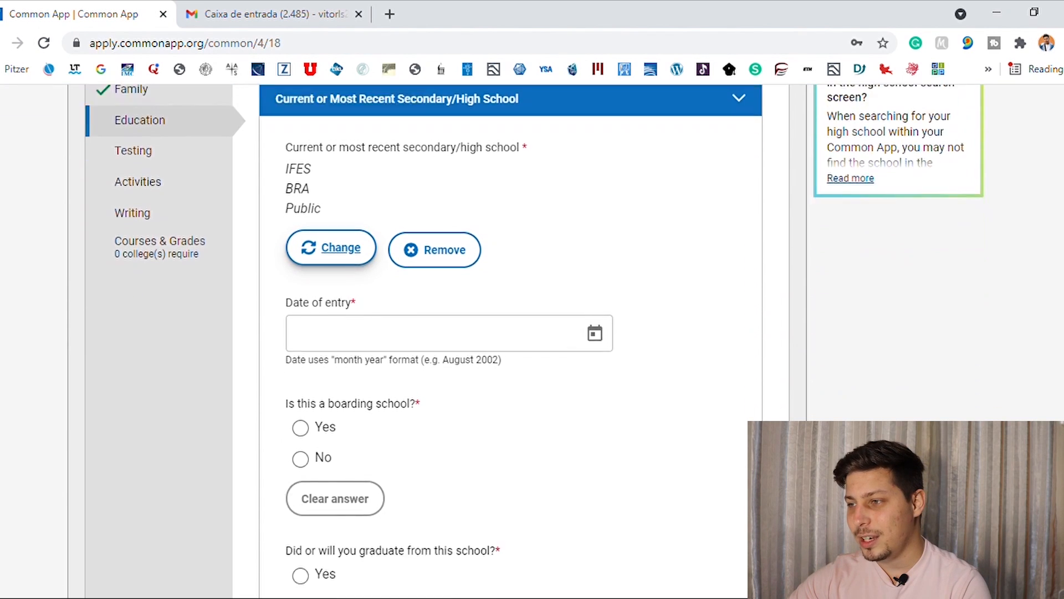
pyautogui.click(568, 254)
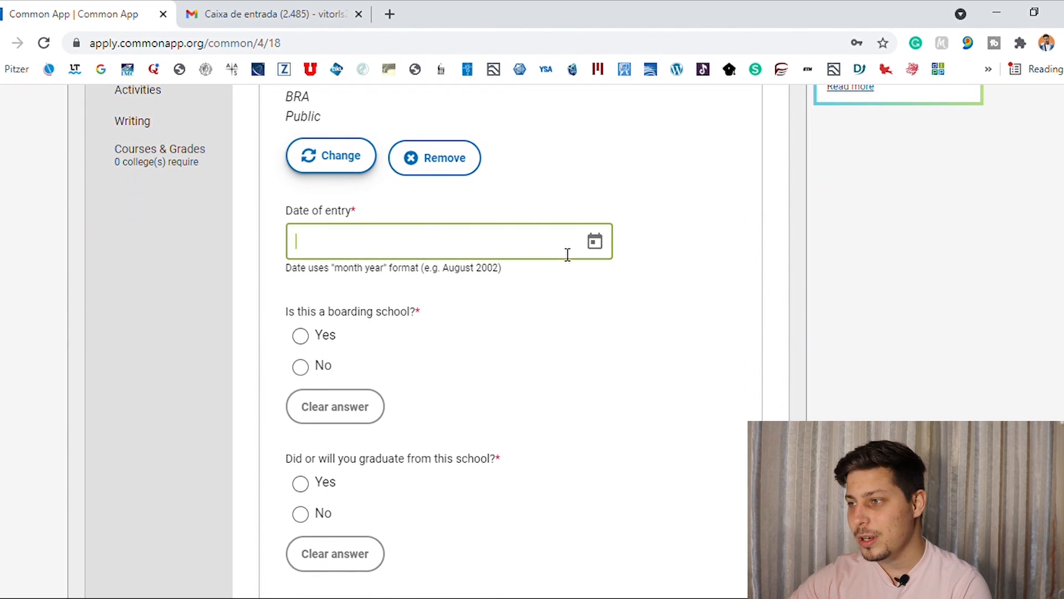
pyautogui.click(595, 242)
pyautogui.click(382, 357)
pyautogui.click(380, 410)
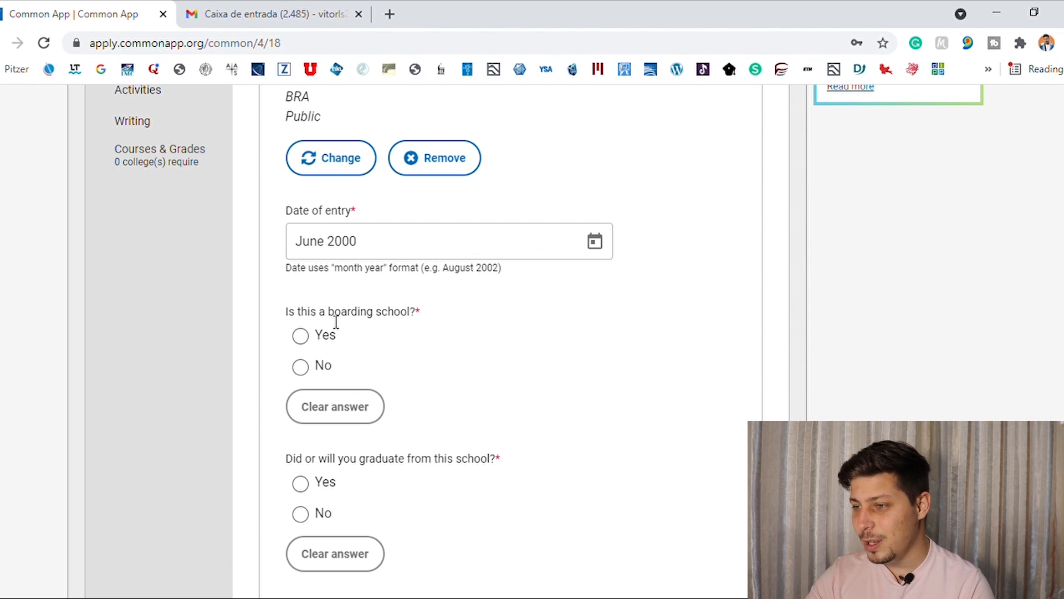
pyautogui.click(308, 365)
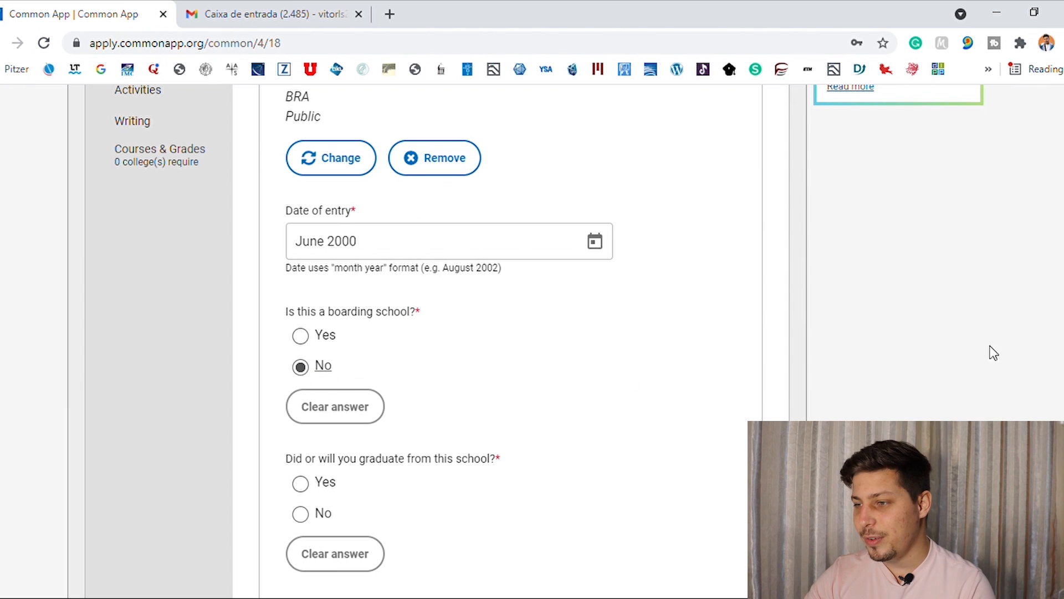
# Answer the question about graduating from this school, trying both Yes and No and settling on Yes.
pyautogui.scroll(-3, 610, 305)
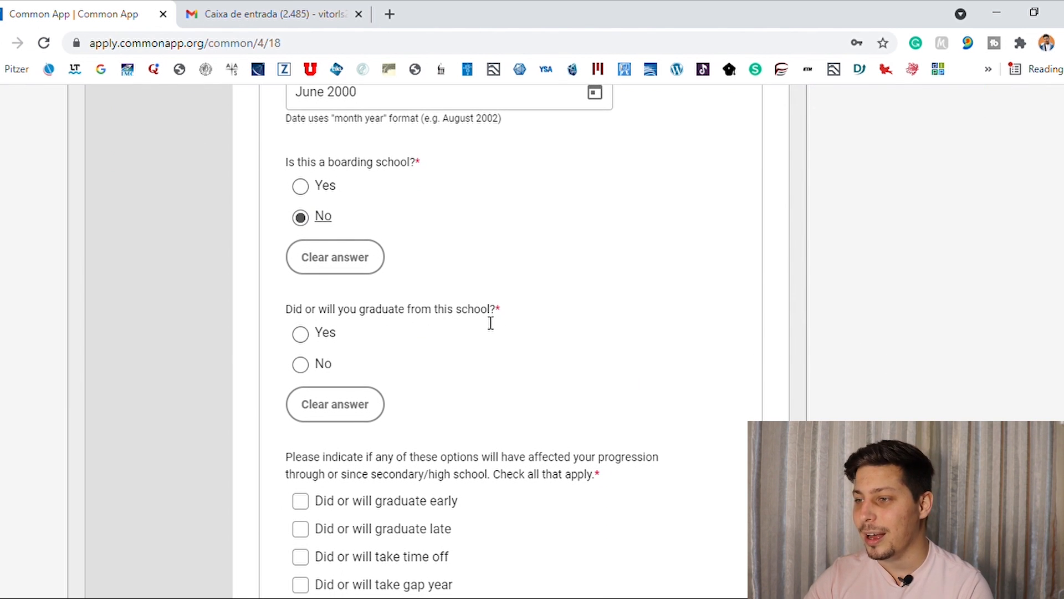
pyautogui.click(300, 334)
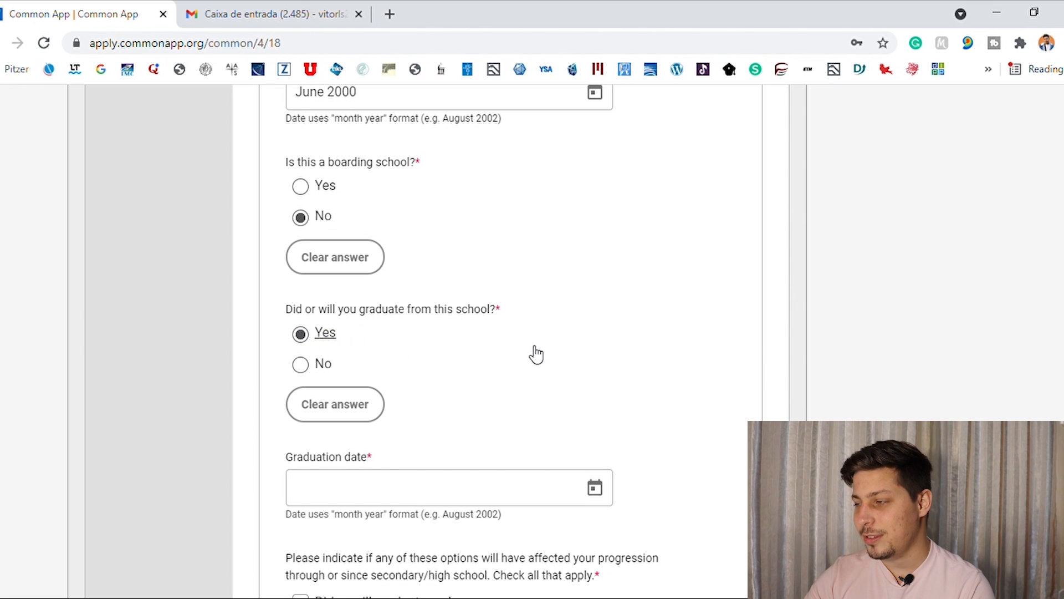
pyautogui.scroll(-2, 530, 292)
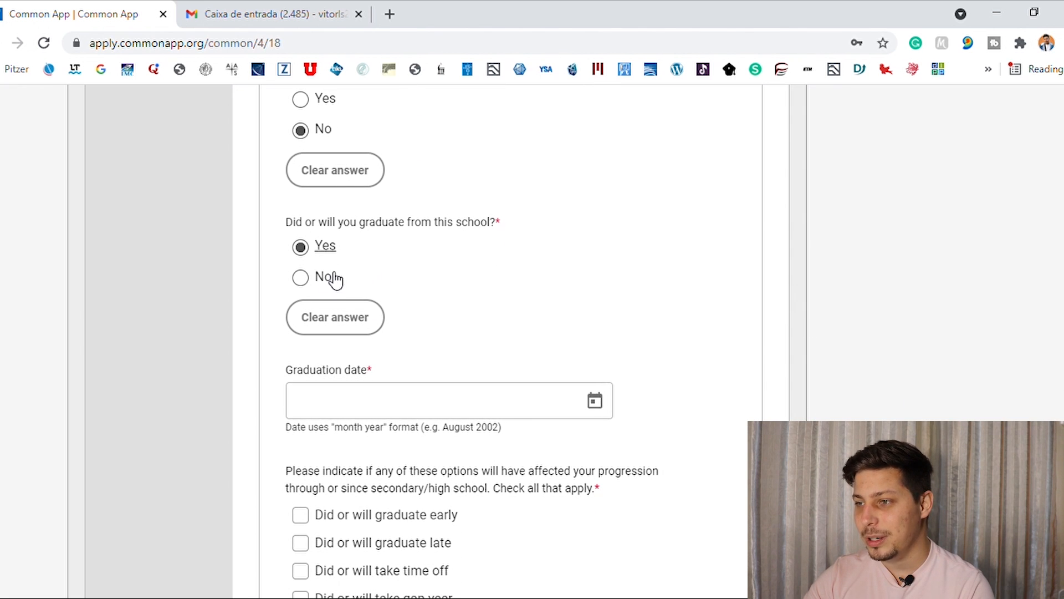
pyautogui.click(302, 278)
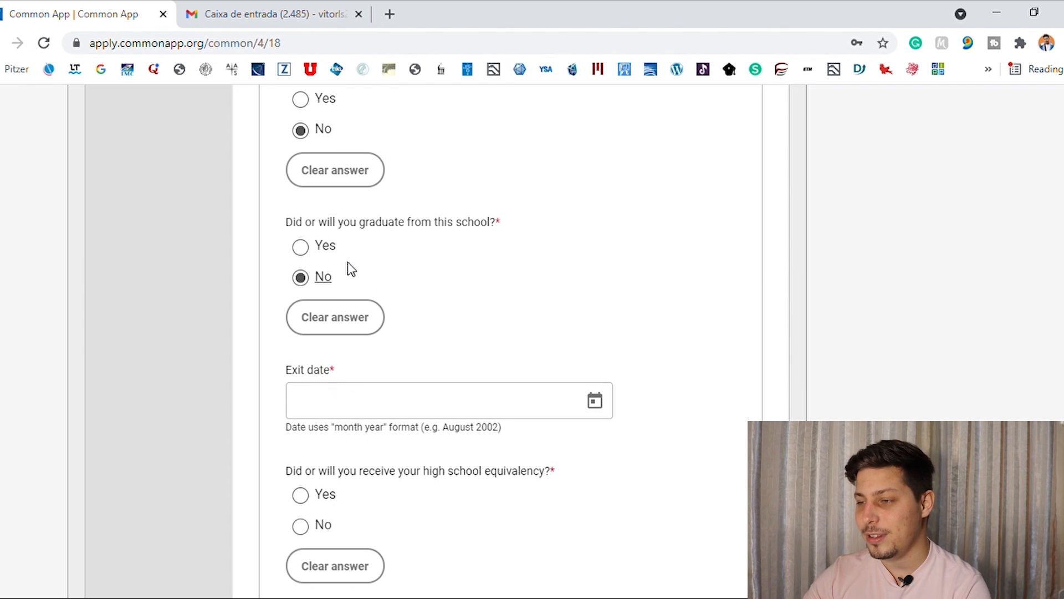
pyautogui.click(303, 255)
# Set the graduation date to December 2021.
pyautogui.click(531, 408)
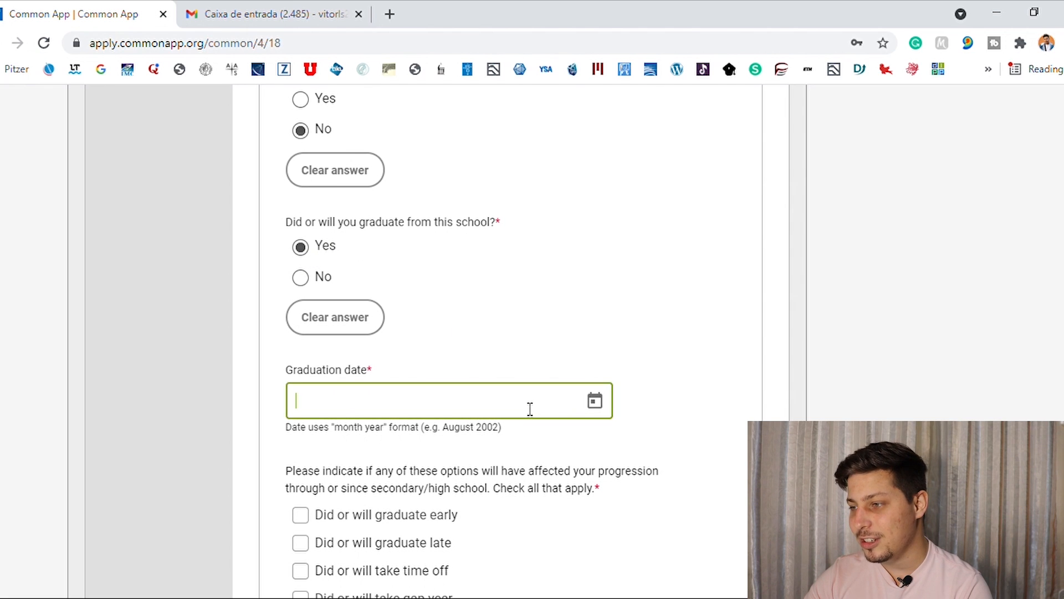
pyautogui.click(594, 411)
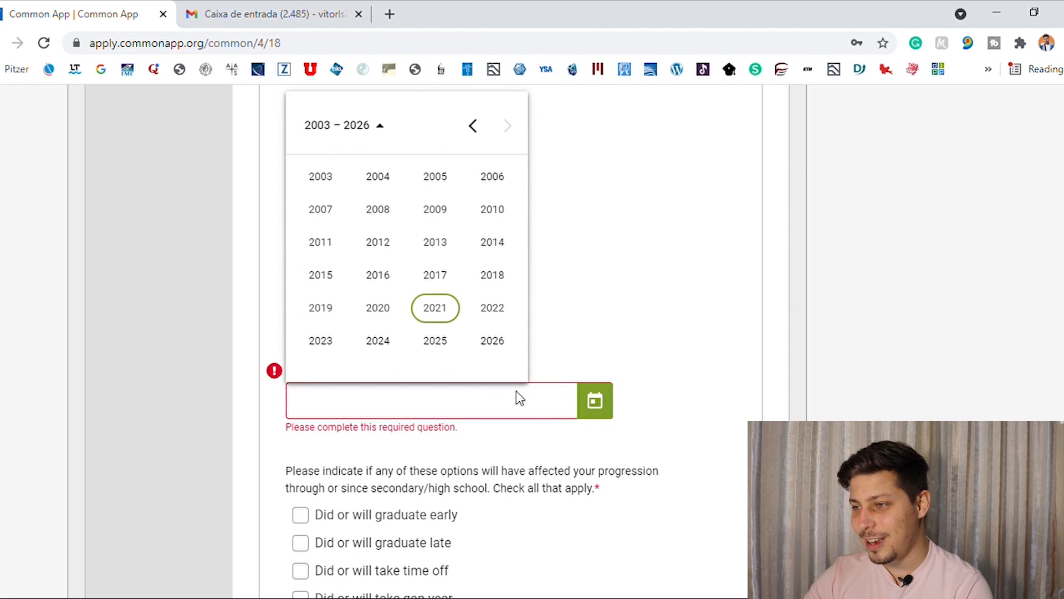
pyautogui.click(442, 312)
pyautogui.click(492, 280)
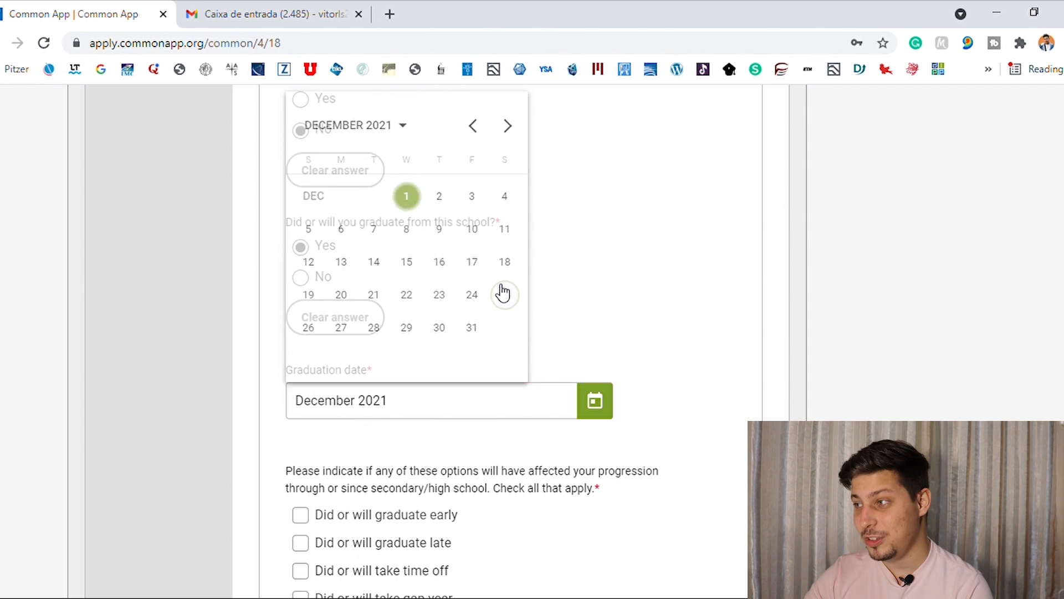
pyautogui.scroll(-2, 885, 377)
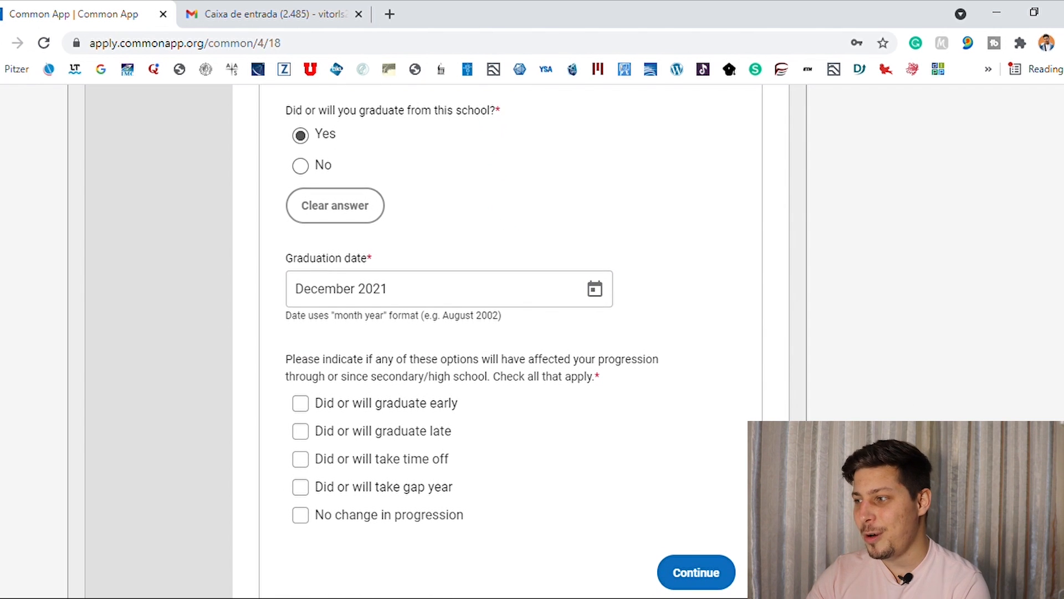
# Mark a gap year as the change in progression, enter "ufrdytdcfgc" as the explanation and continue to Other Secondary/High Schools.
pyautogui.scroll(-2, 547, 276)
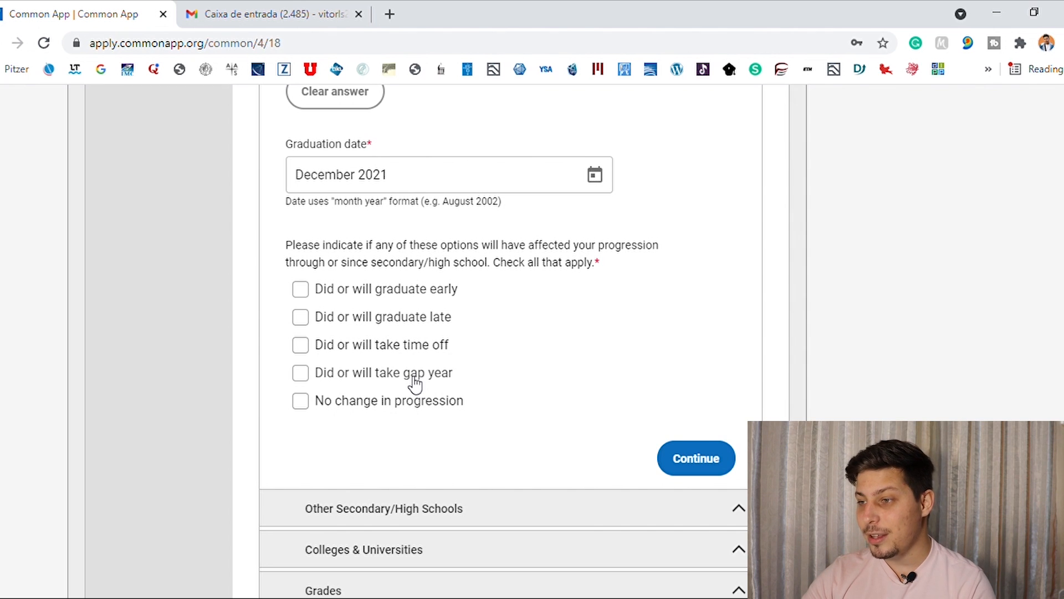
pyautogui.click(302, 374)
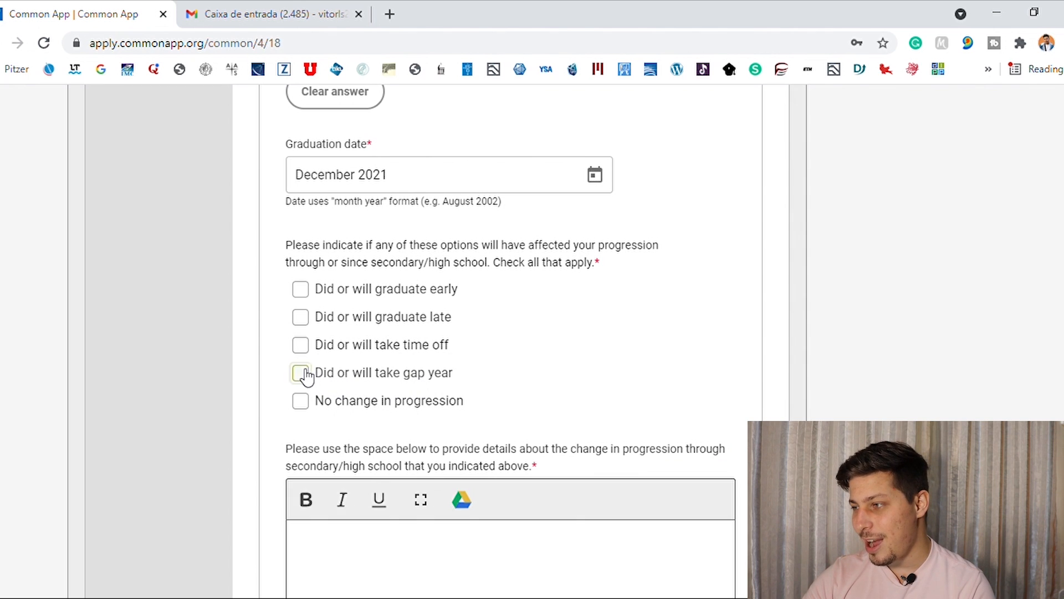
pyautogui.scroll(-3, 510, 332)
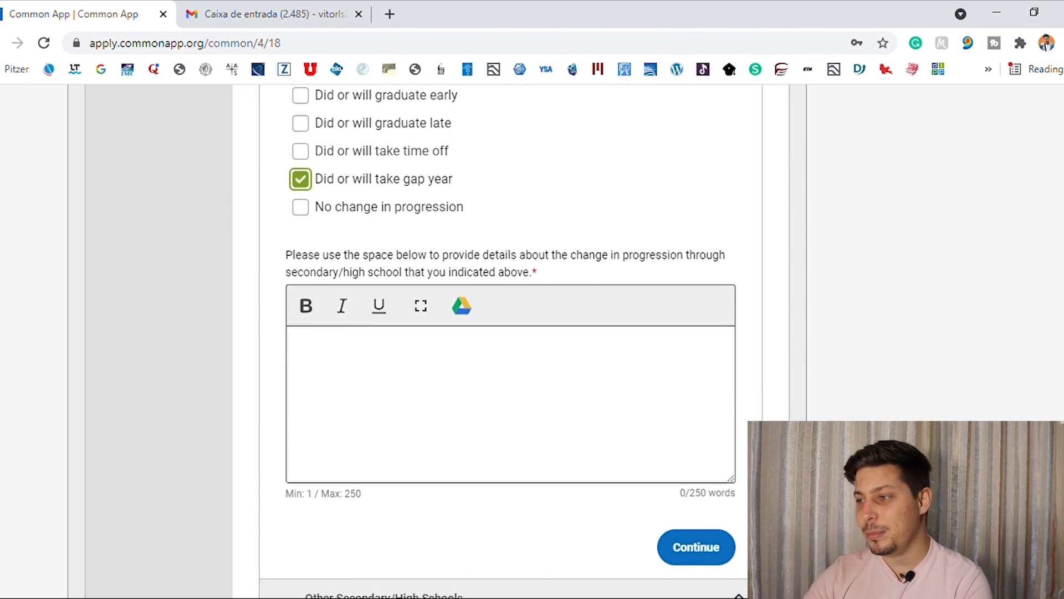
pyautogui.click(615, 385)
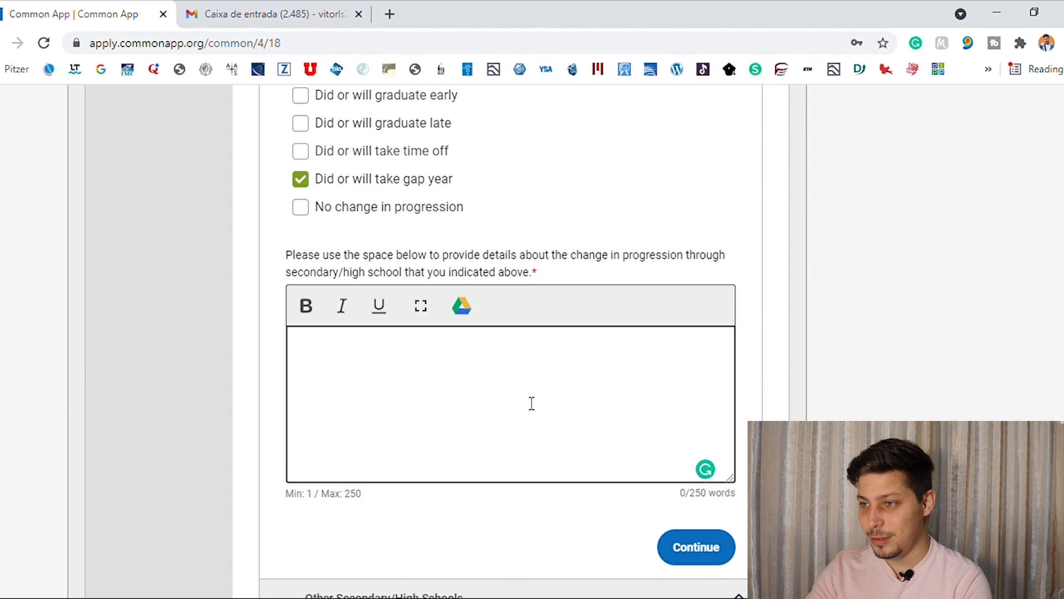
pyautogui.write('ufrdytdcfgc')
pyautogui.scroll(-2, 700, 428)
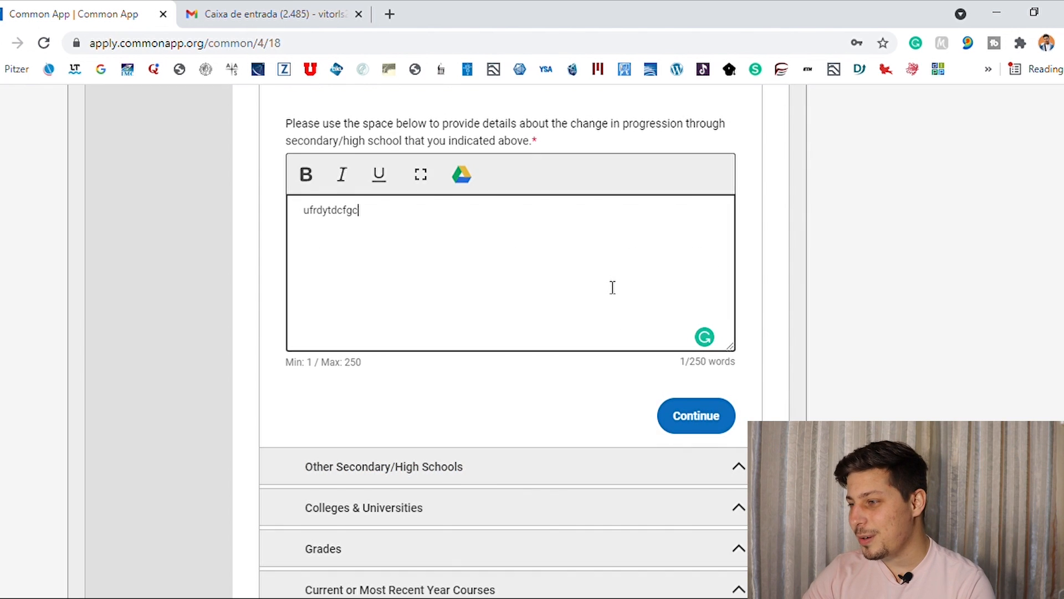
pyautogui.click(697, 414)
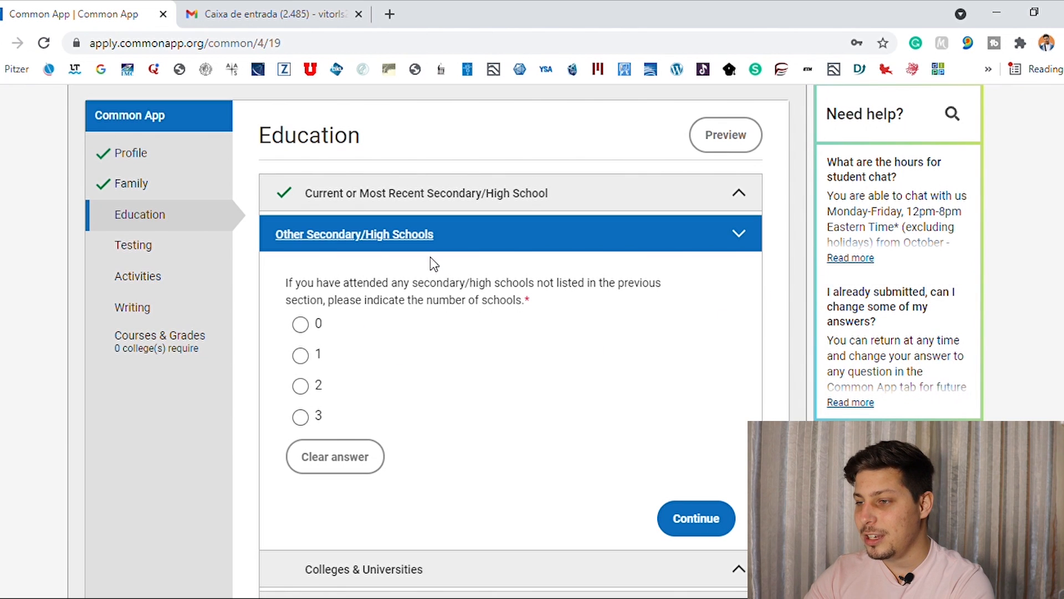
# Try 1 as the number of other high schools, review its follow-up fields, and change the answer before continuing to Colleges & Universities.
pyautogui.click(301, 356)
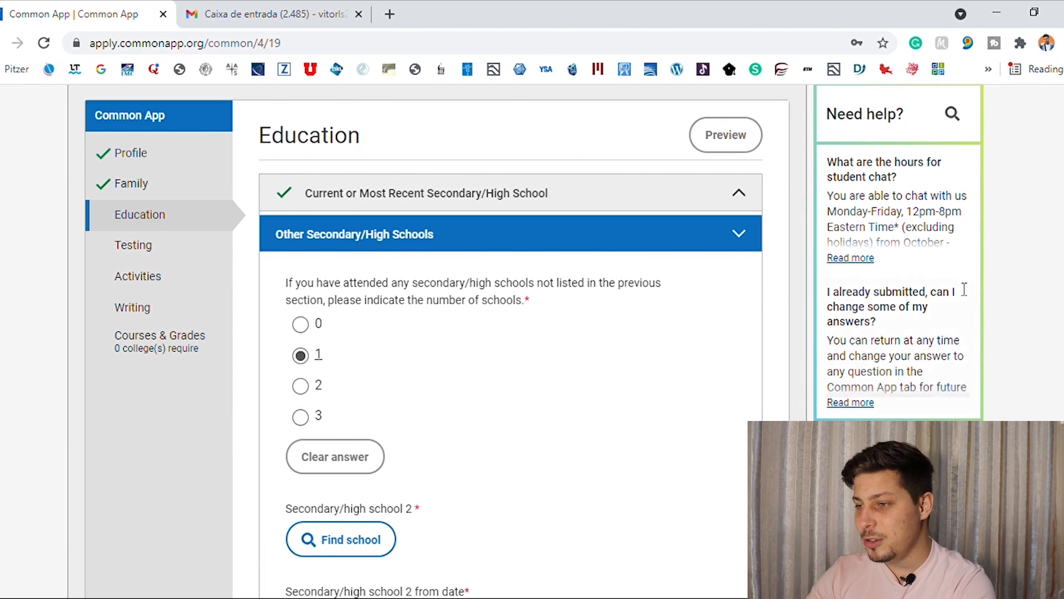
pyautogui.scroll(-5, 304, 357)
pyautogui.scroll(-1, 510, 342)
pyautogui.scroll(1, 510, 341)
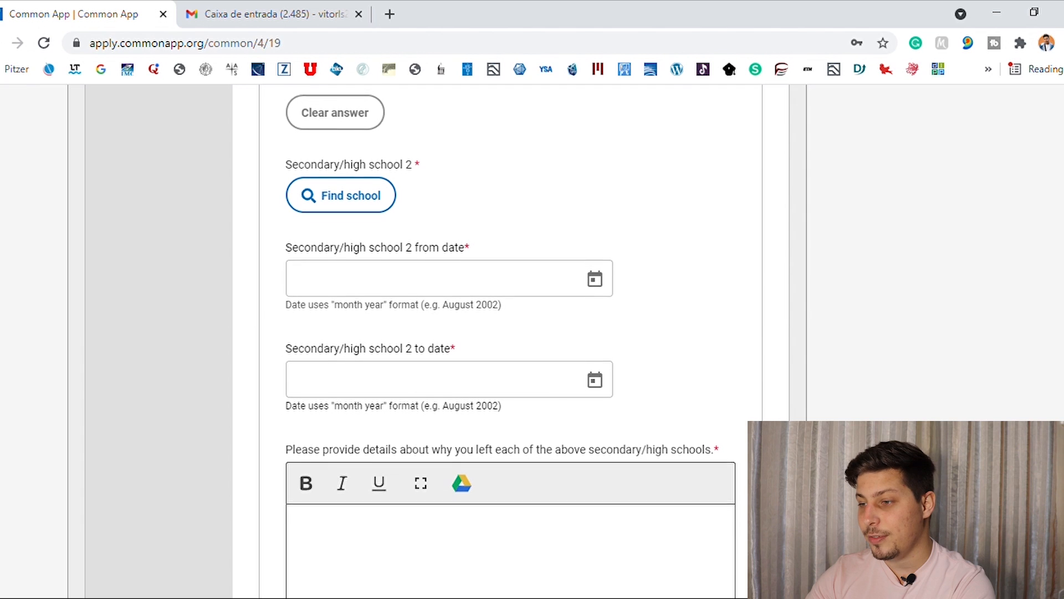
pyautogui.scroll(-2, 541, 529)
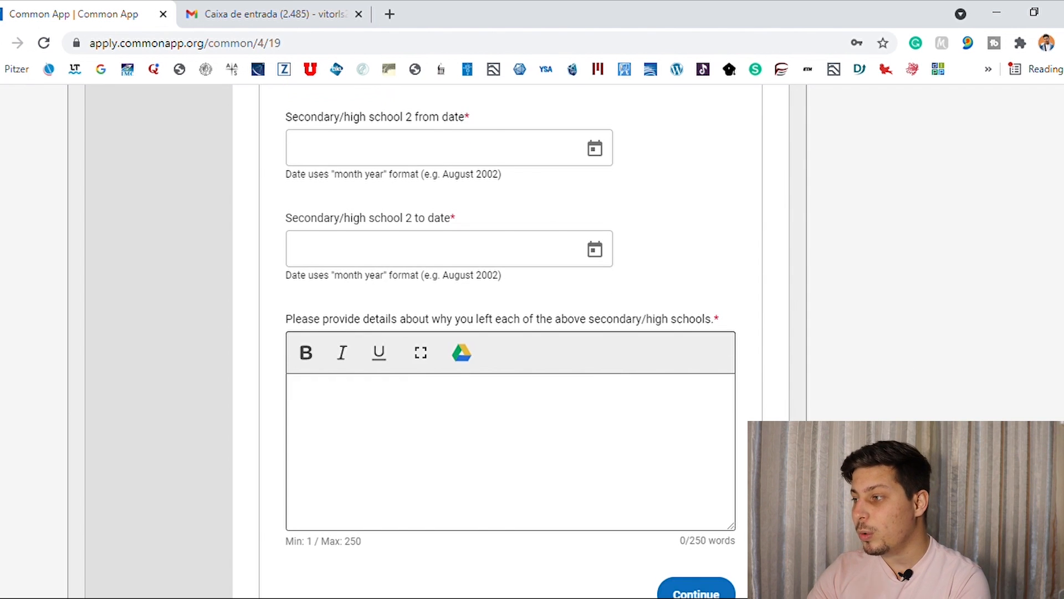
pyautogui.scroll(7, 570, 266)
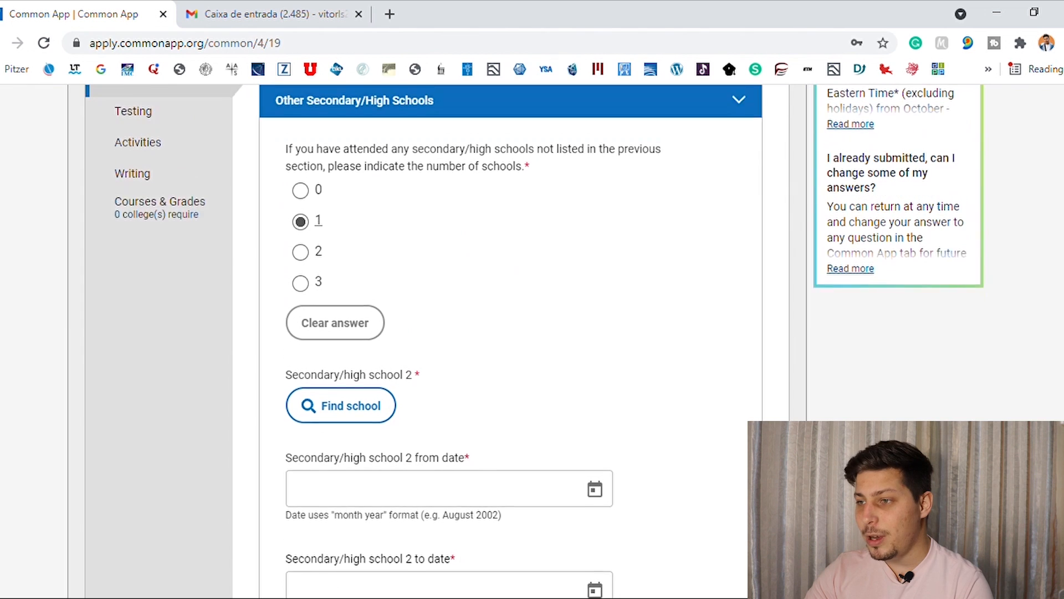
pyautogui.click(335, 233)
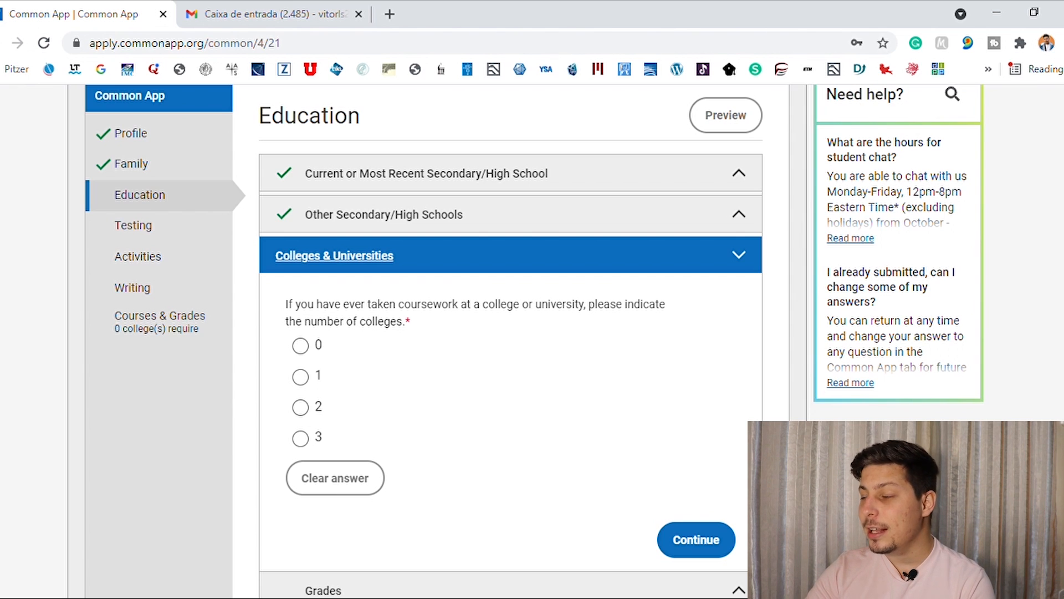
# Try 1 as the number of colleges attended and review the college, course details, date and degree fields it requires.
pyautogui.scroll(1, 499, 332)
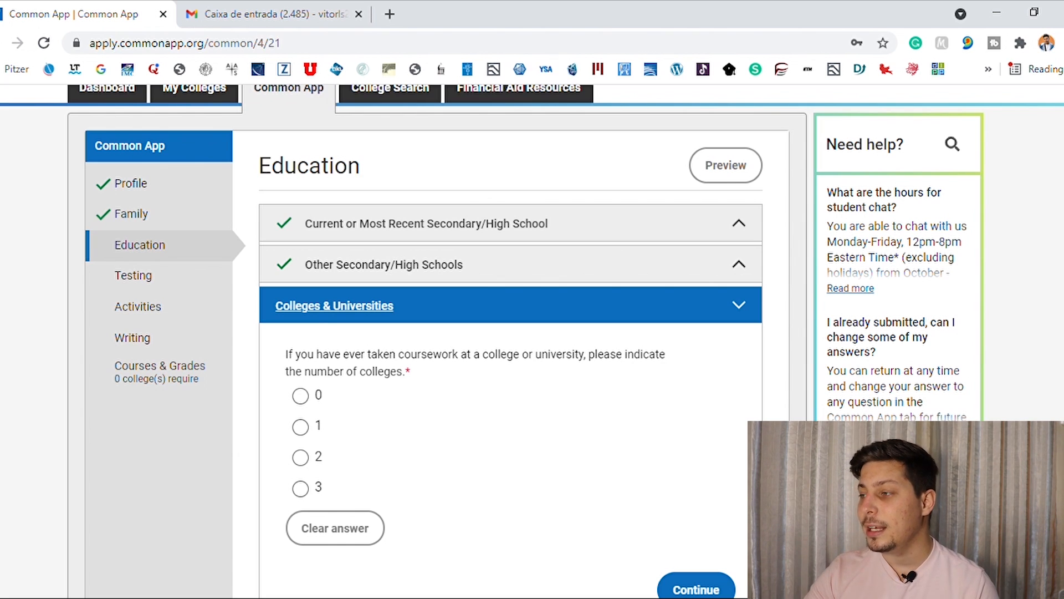
pyautogui.scroll(-1, 532, 341)
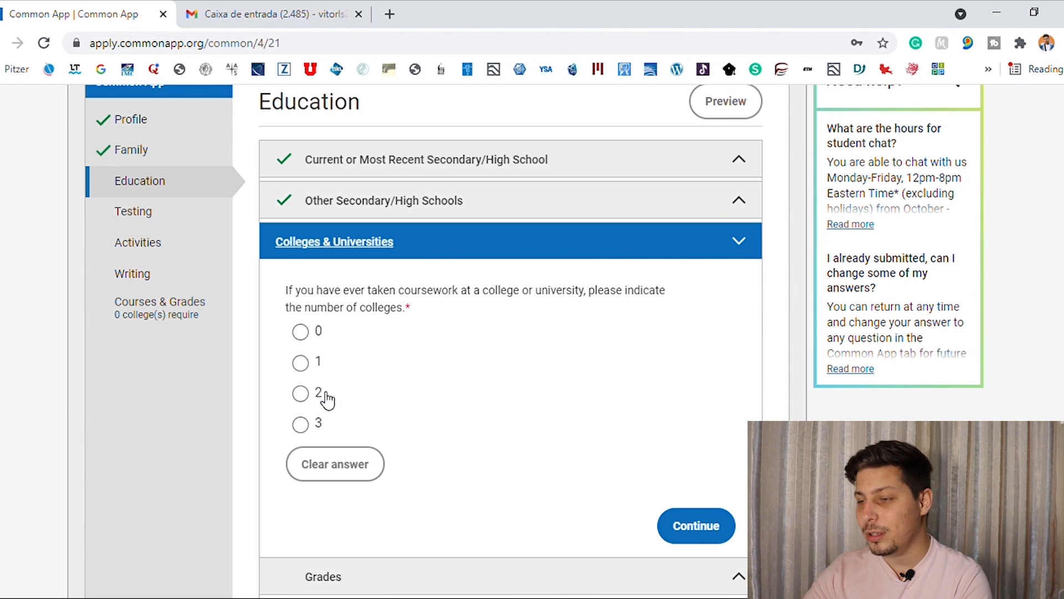
pyautogui.click(300, 364)
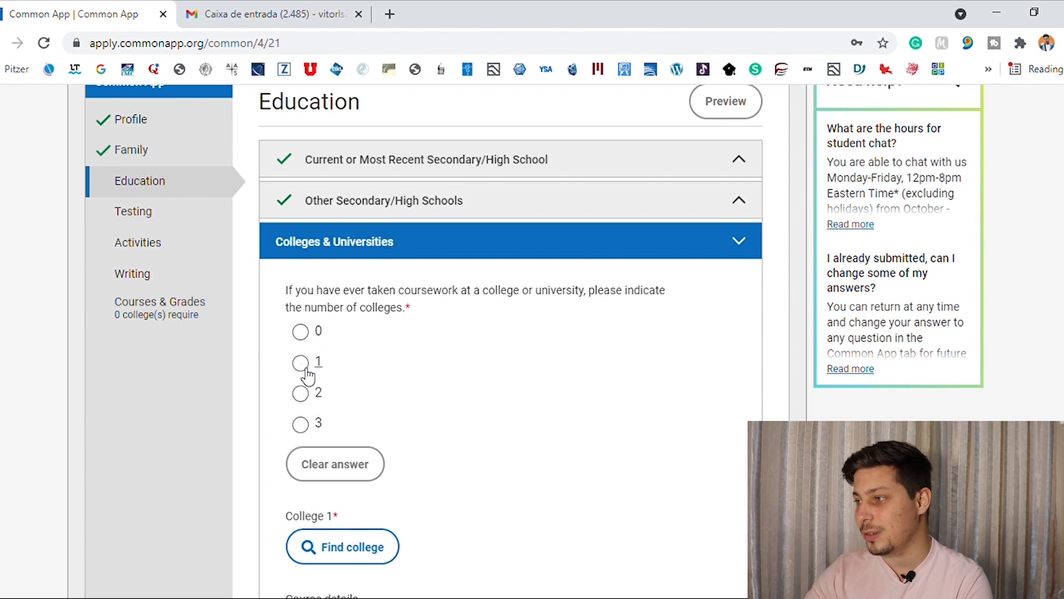
pyautogui.scroll(-2, 634, 375)
pyautogui.scroll(-4, 509, 340)
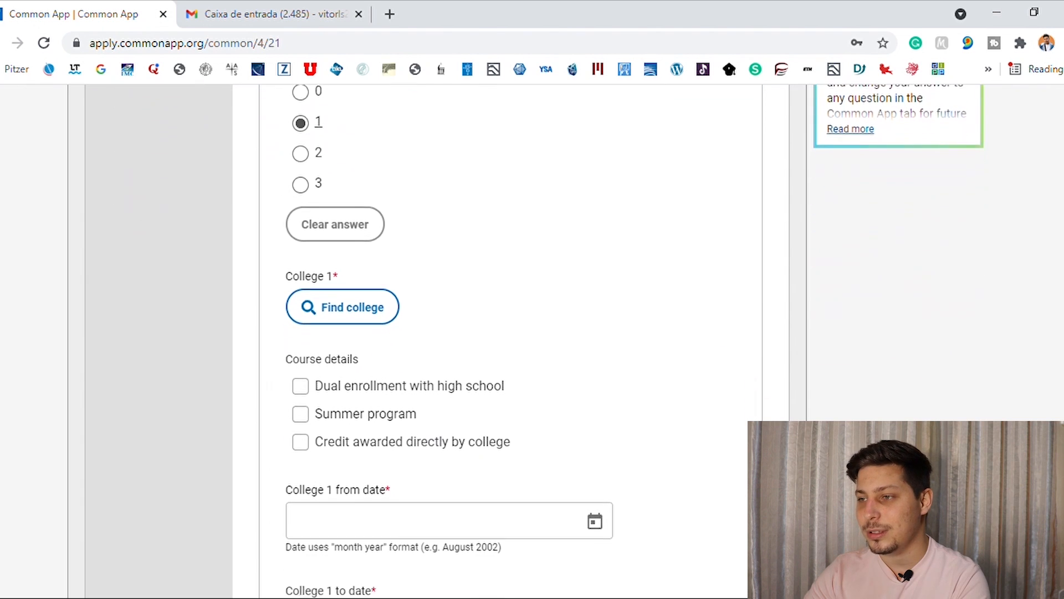
pyautogui.scroll(-1, 480, 287)
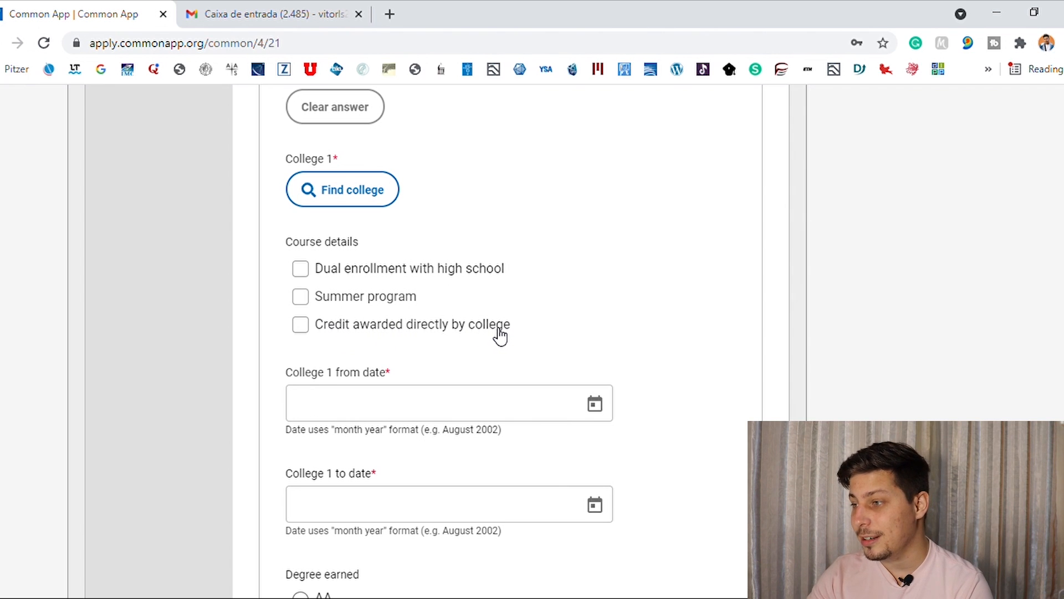
pyautogui.scroll(-5, 551, 313)
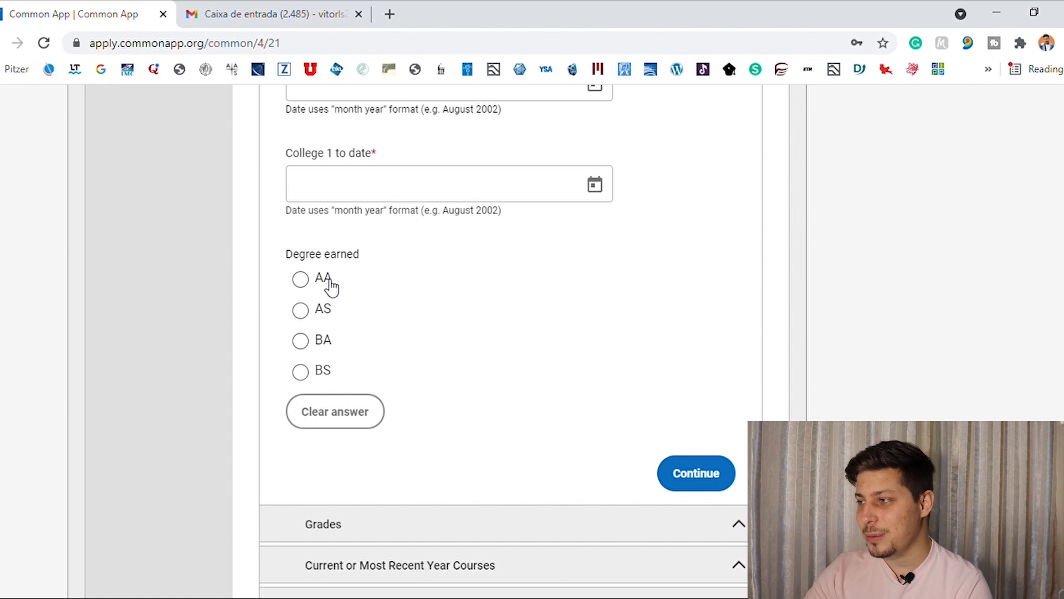
pyautogui.scroll(5, 449, 332)
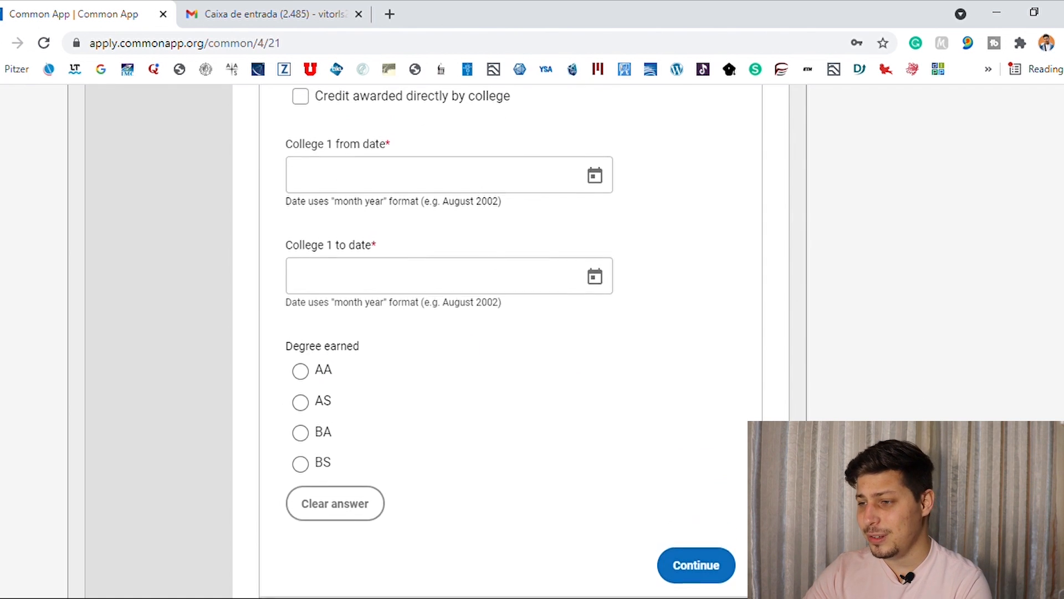
pyautogui.scroll(-2, 931, 416)
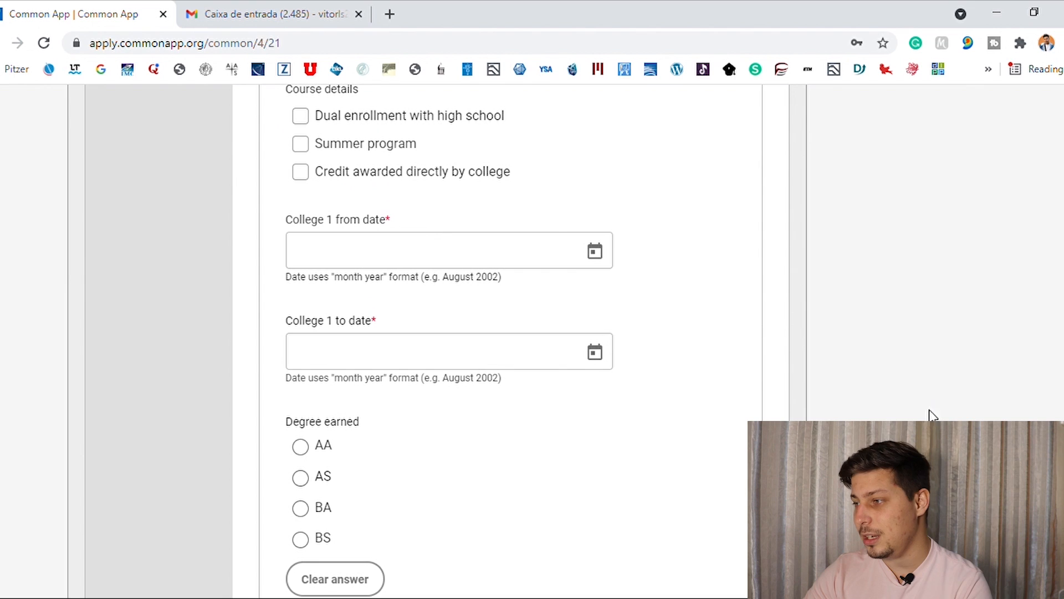
pyautogui.scroll(7, 449, 332)
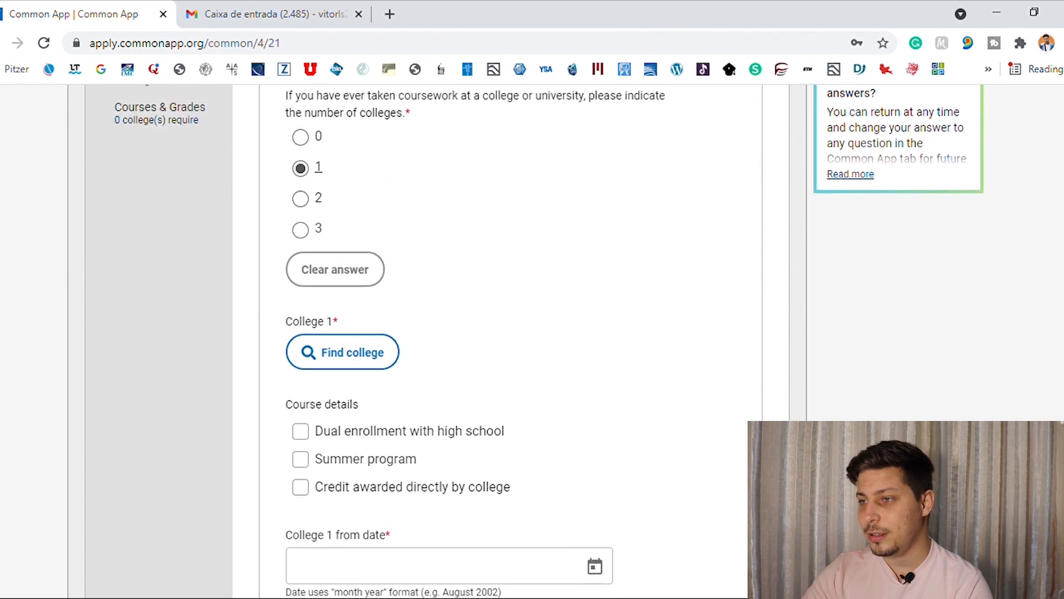
# Set the number of colleges attended to 0 and continue to the Grades section.
pyautogui.click(300, 217)
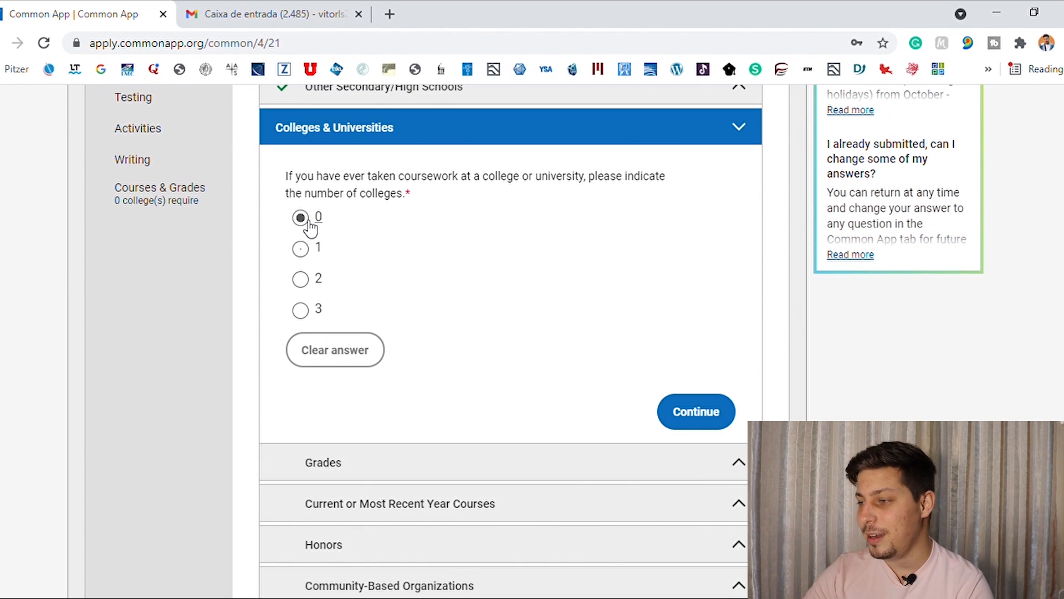
pyautogui.click(702, 420)
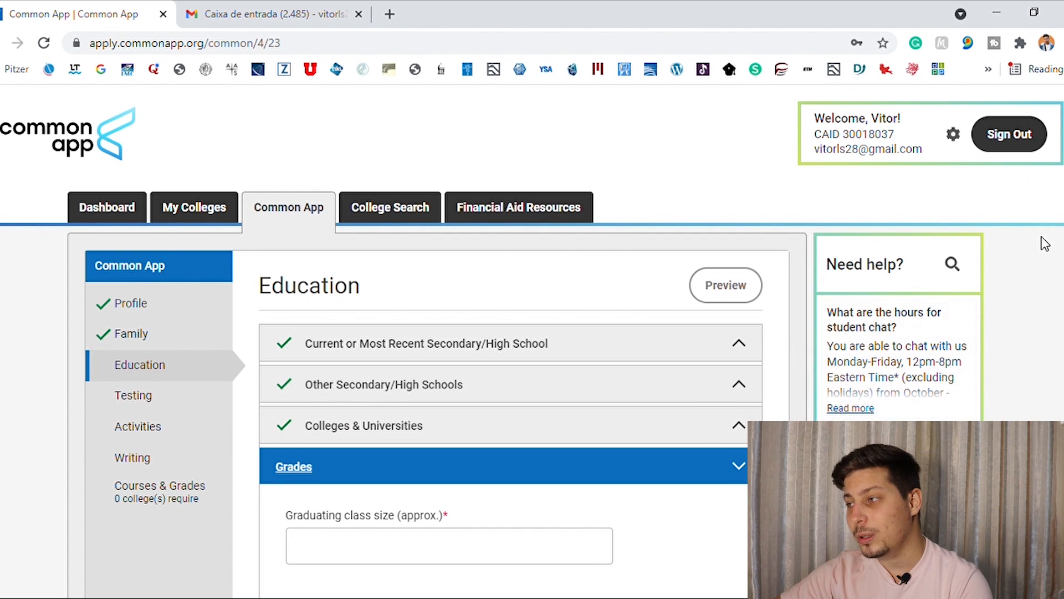
# Enter 200 as the approximate graduating class size.
pyautogui.scroll(-3, 1040, 237)
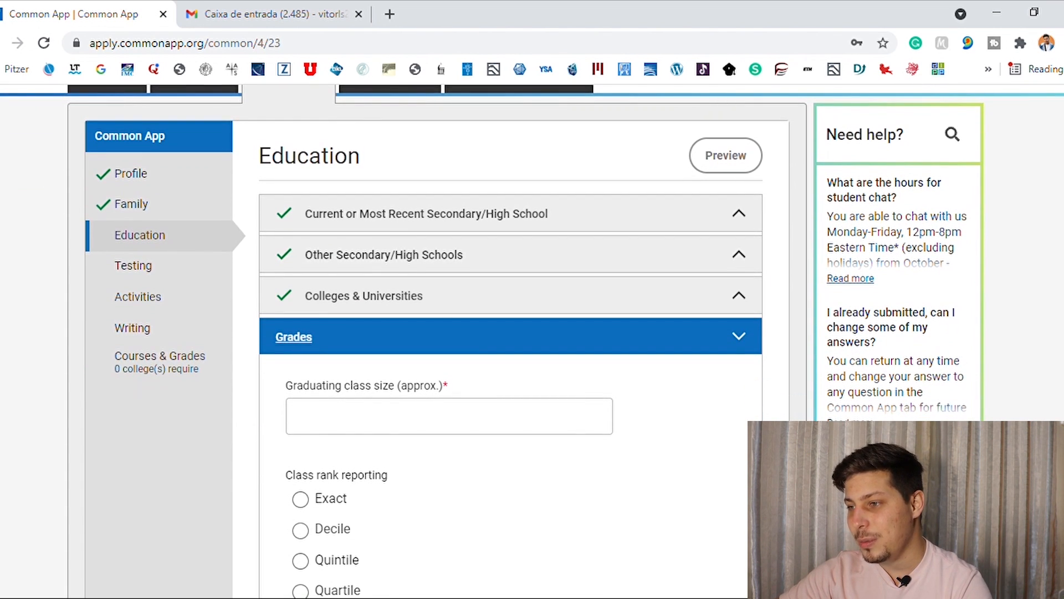
pyautogui.scroll(-2, 632, 341)
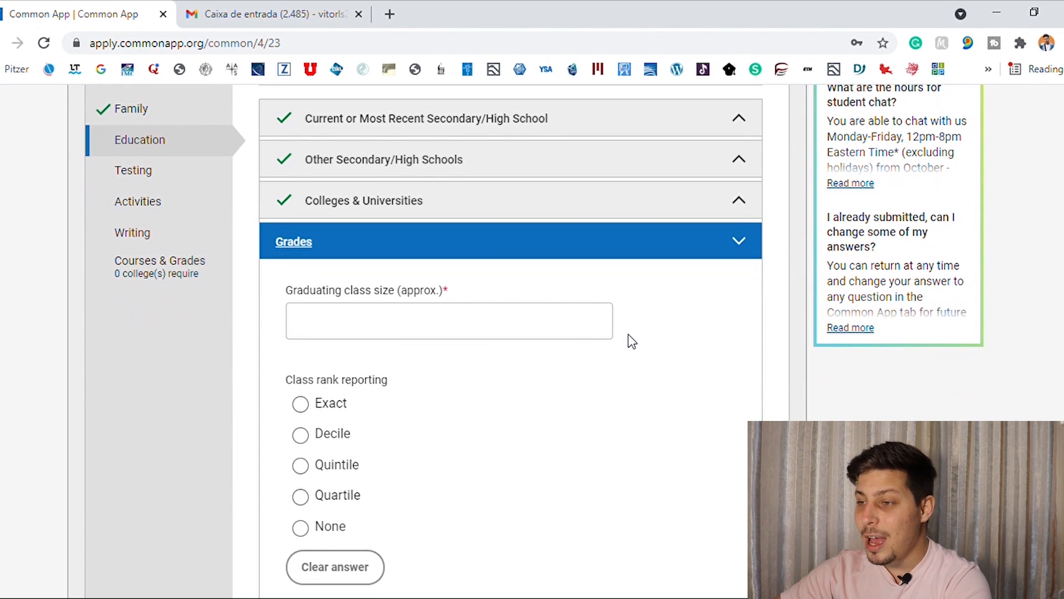
pyautogui.click(347, 324)
pyautogui.write('200')
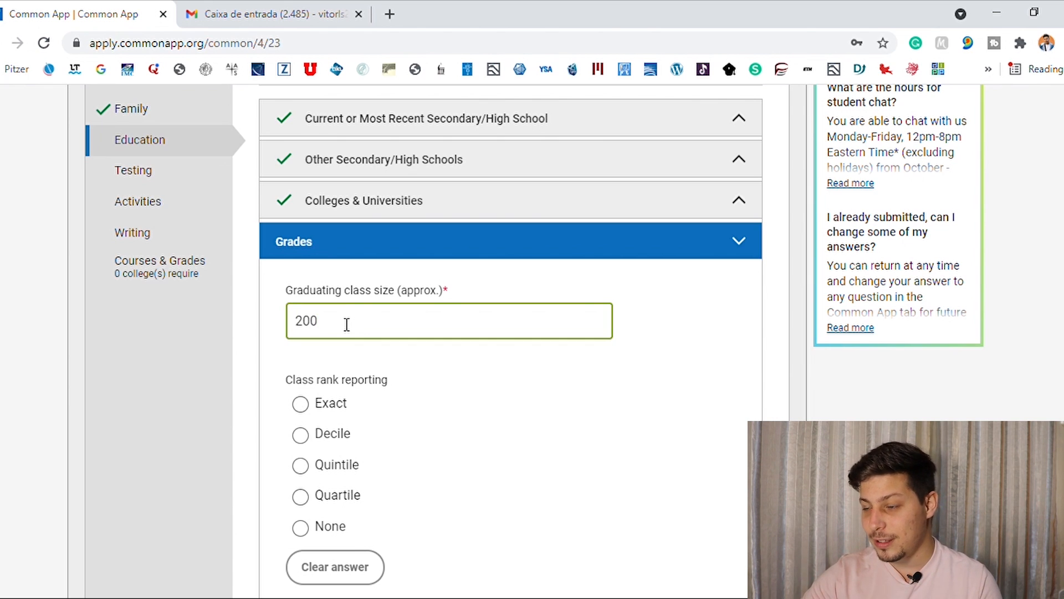
pyautogui.click(475, 372)
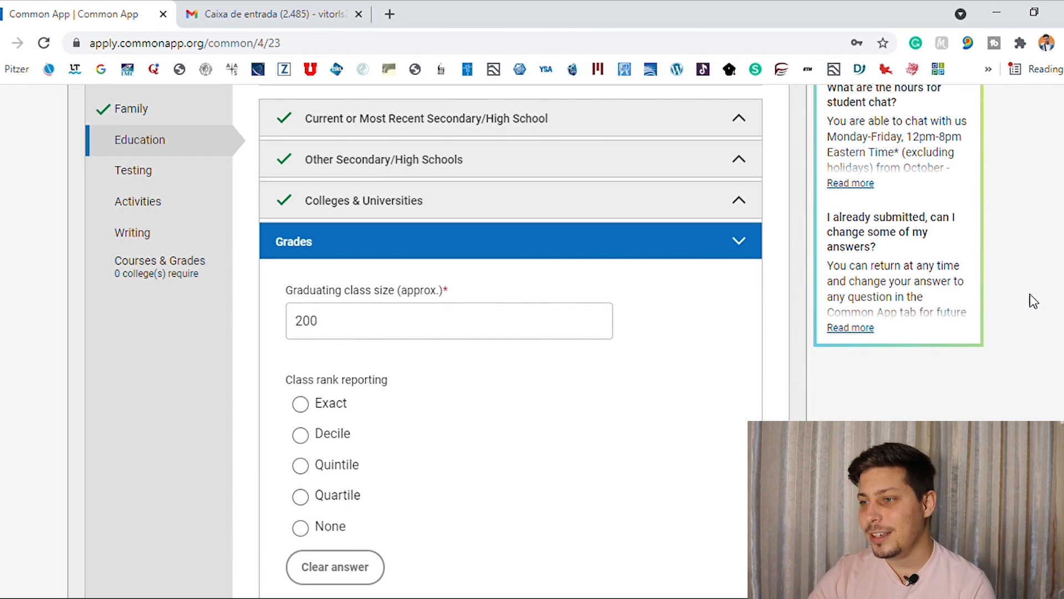
# Try Exact class rank reporting with a class rank of 2.
pyautogui.scroll(-2, 1031, 299)
pyautogui.scroll(1, 510, 341)
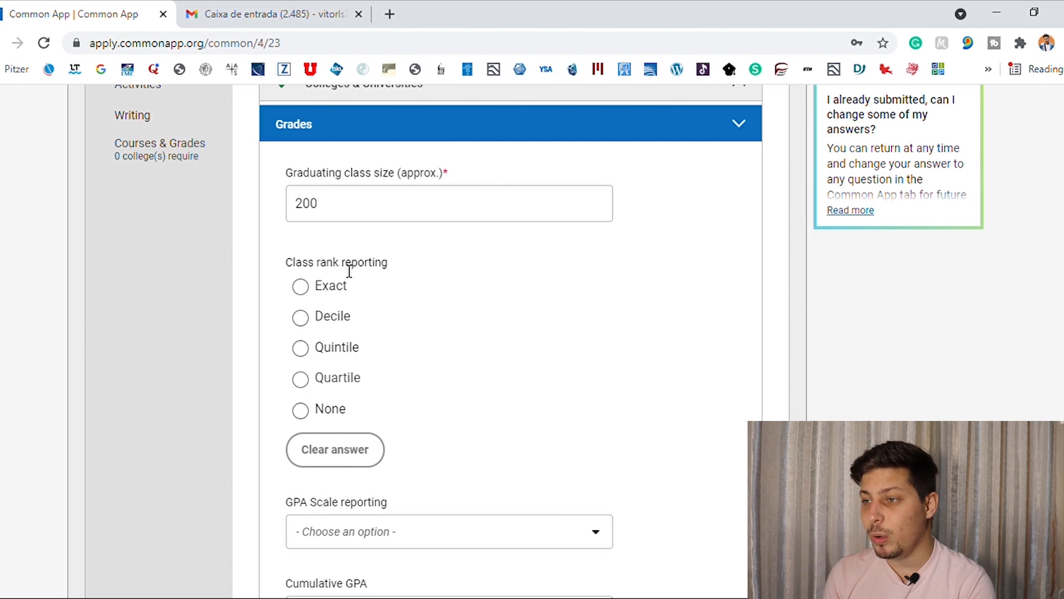
pyautogui.click(340, 285)
pyautogui.scroll(-2, 361, 271)
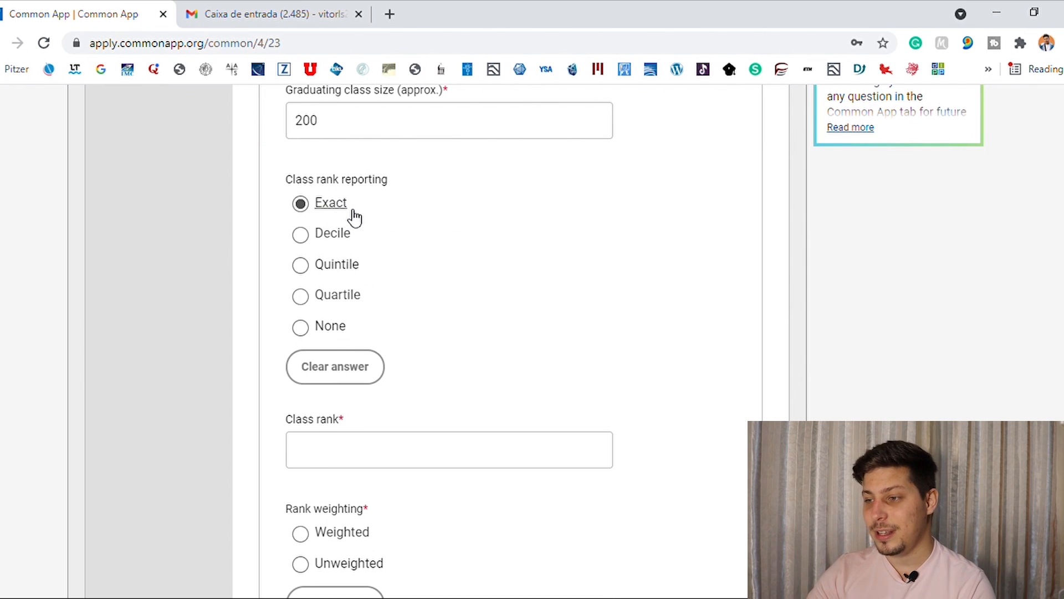
pyautogui.click(434, 454)
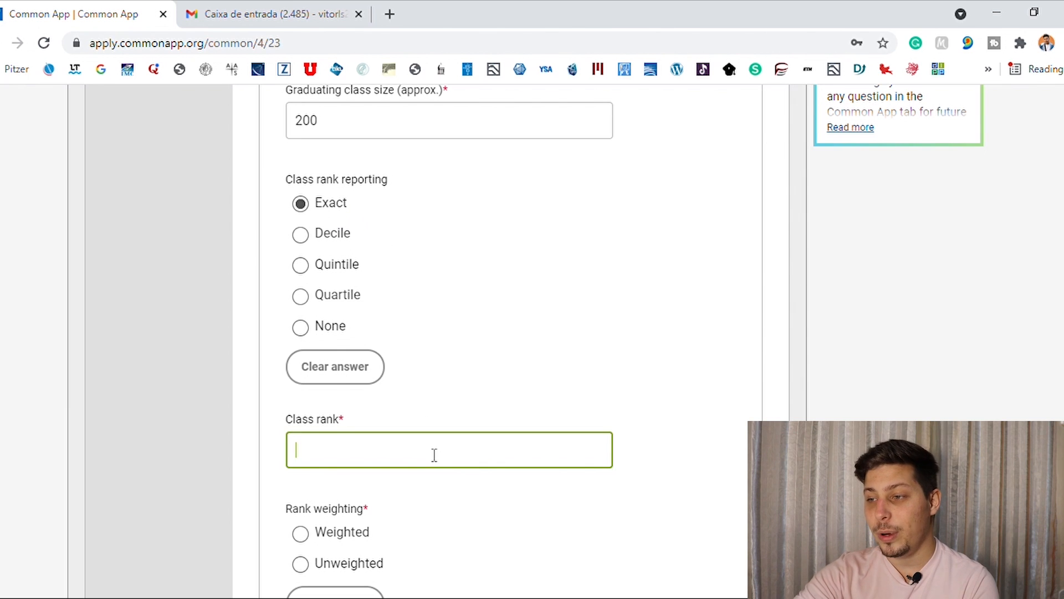
pyautogui.write('2')
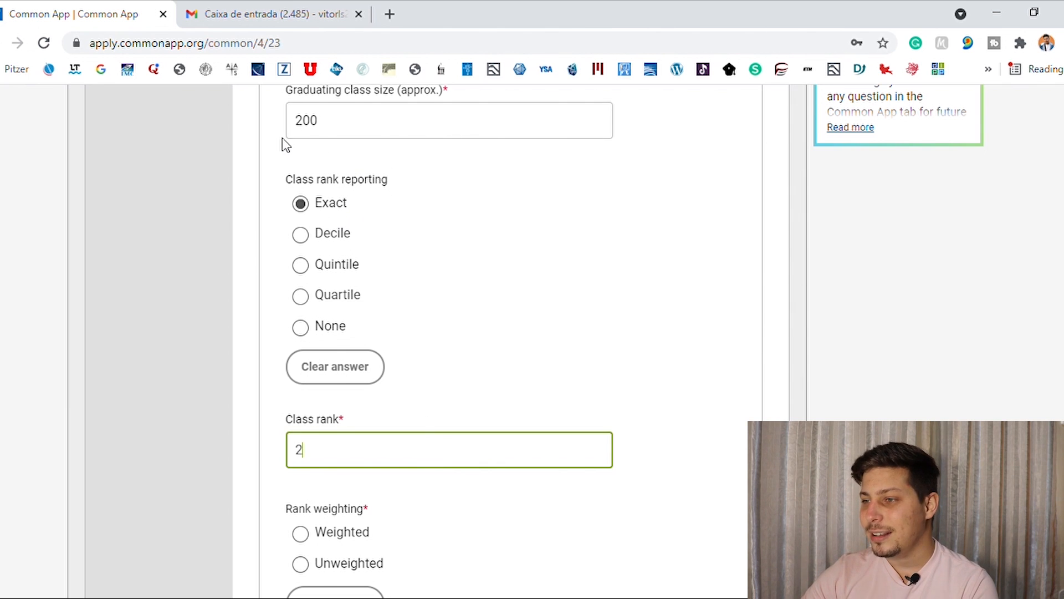
# Compare the Decile, Quintile and Exact class rank reporting options, including the decile rank choices, and settle on Decile.
pyautogui.click(300, 238)
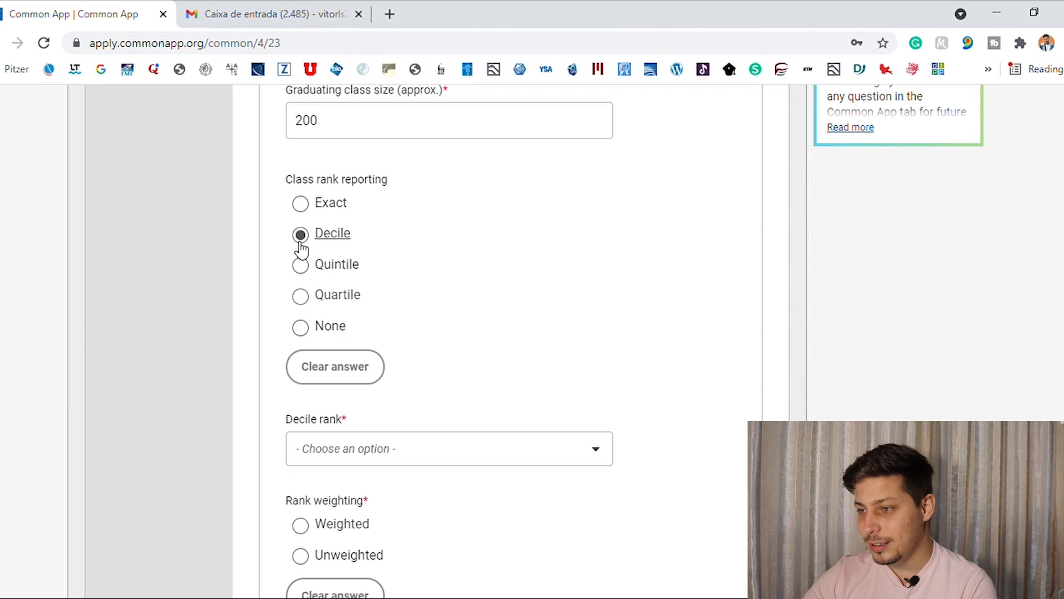
pyautogui.click(409, 450)
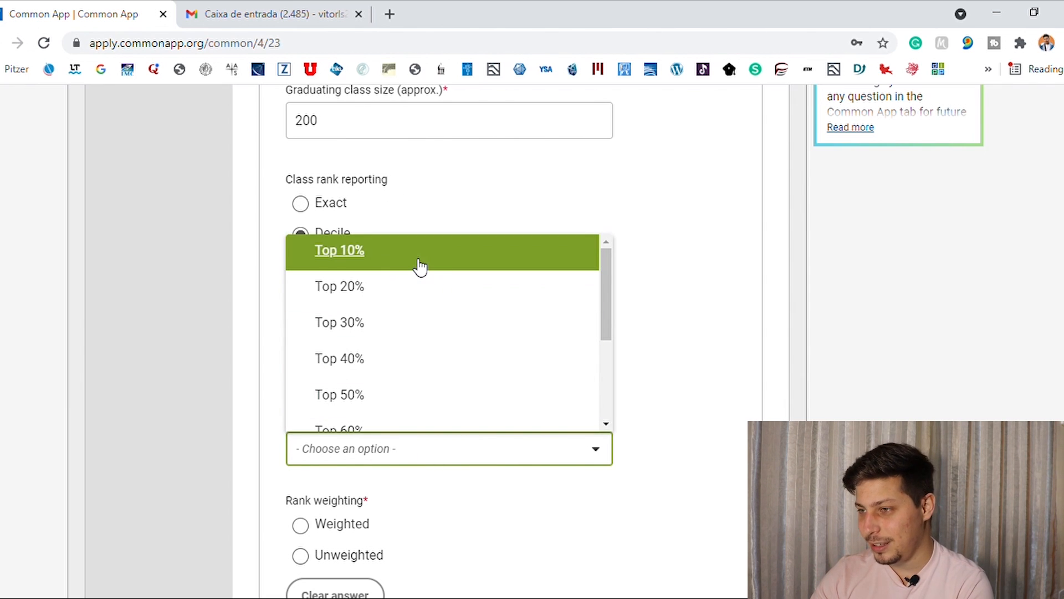
pyautogui.click(498, 164)
pyautogui.click(334, 271)
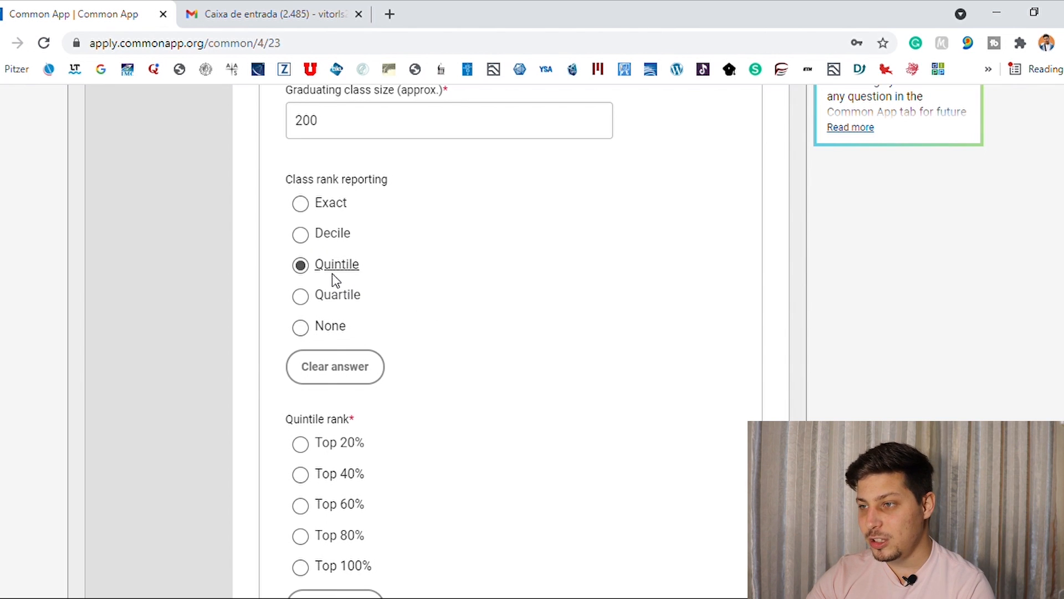
pyautogui.click(304, 210)
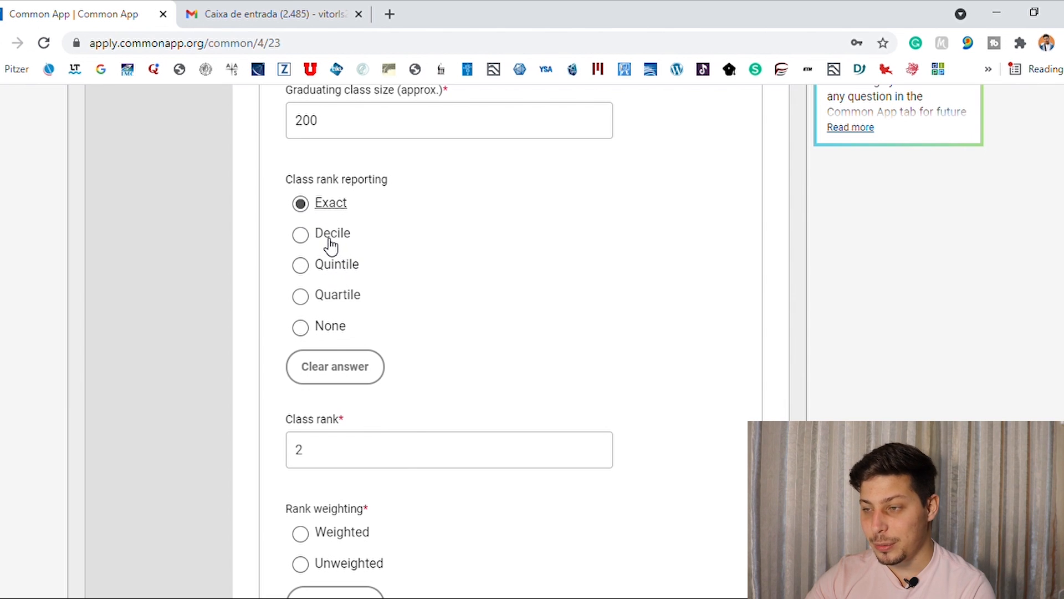
pyautogui.click(331, 244)
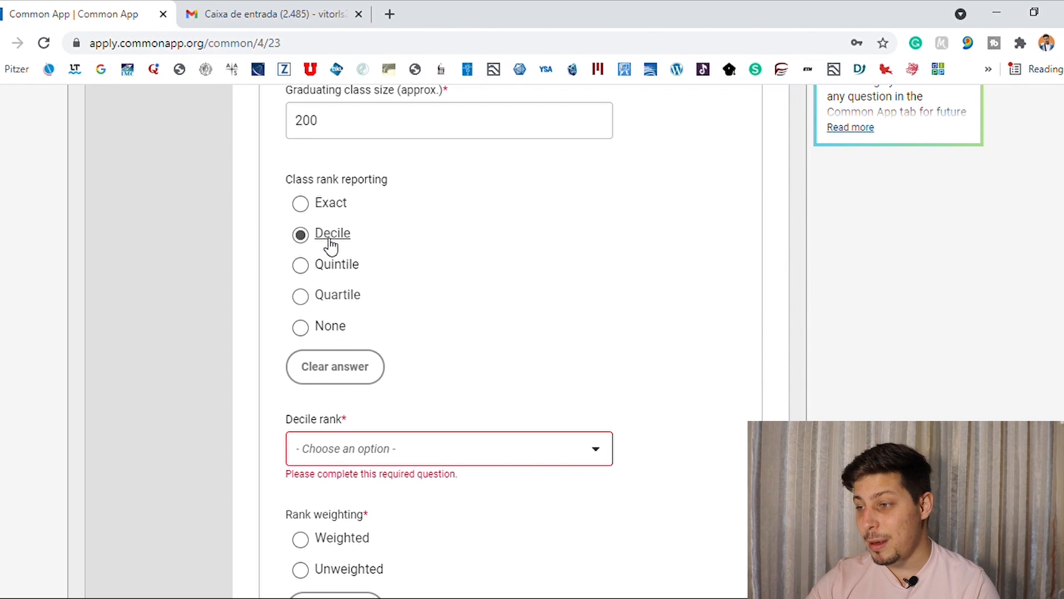
# Set the decile rank to Top 10% and the rank weighting to Unweighted.
pyautogui.click(485, 451)
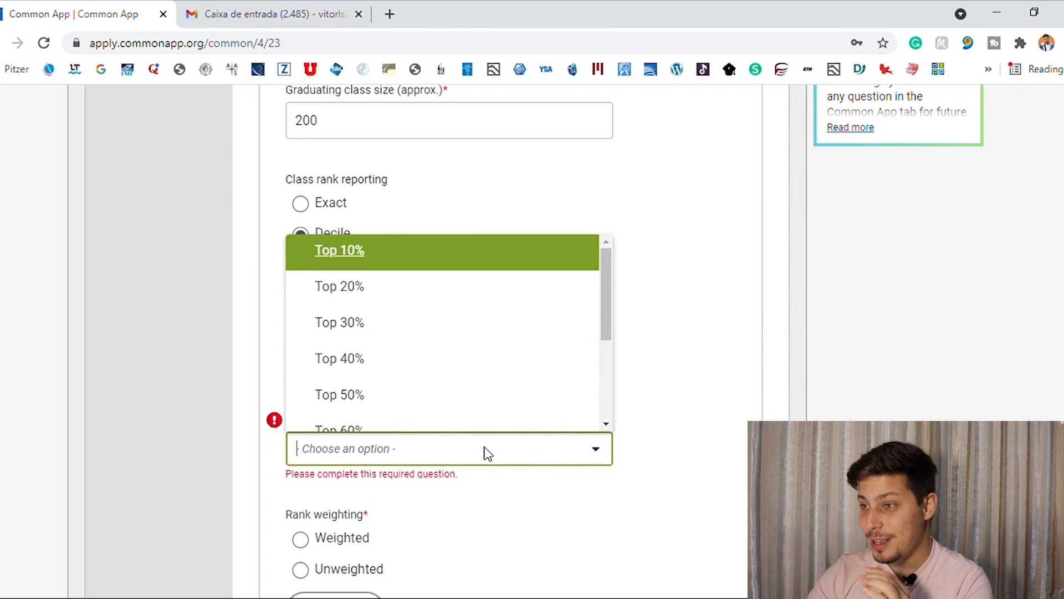
pyautogui.click(428, 264)
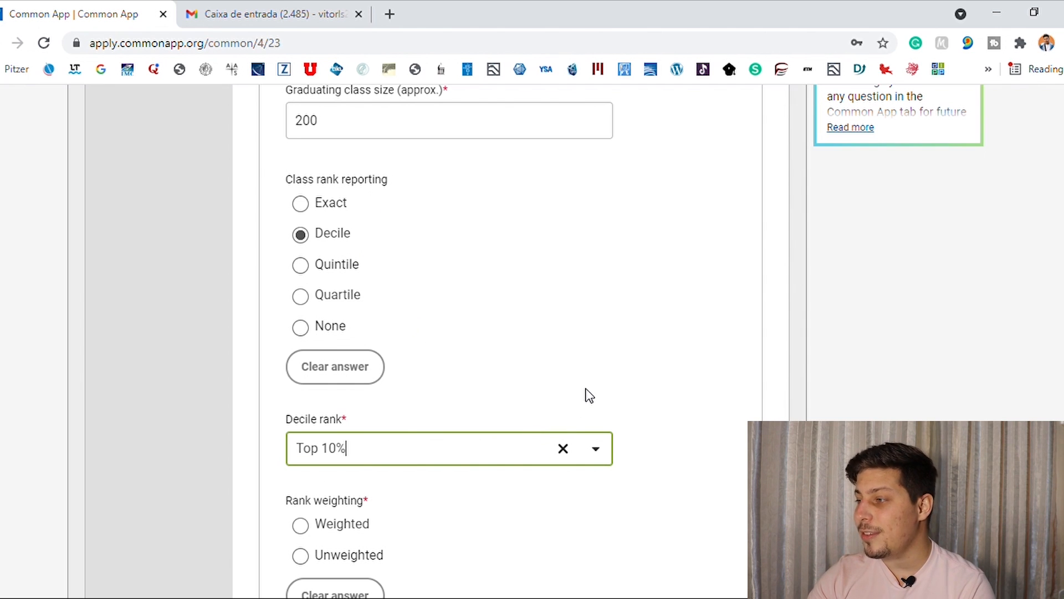
pyautogui.scroll(-3, 584, 392)
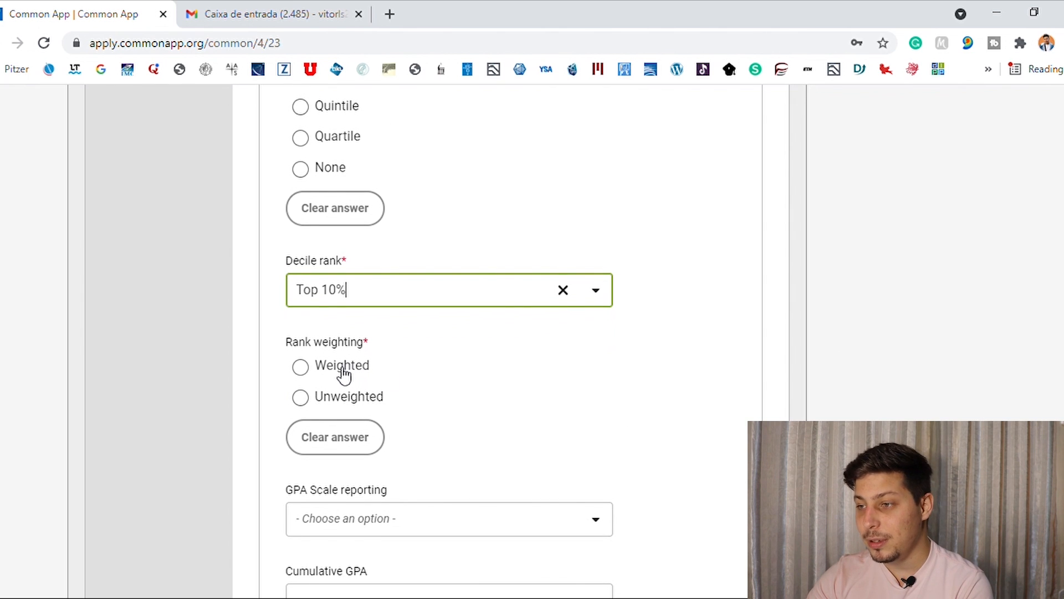
pyautogui.click(301, 398)
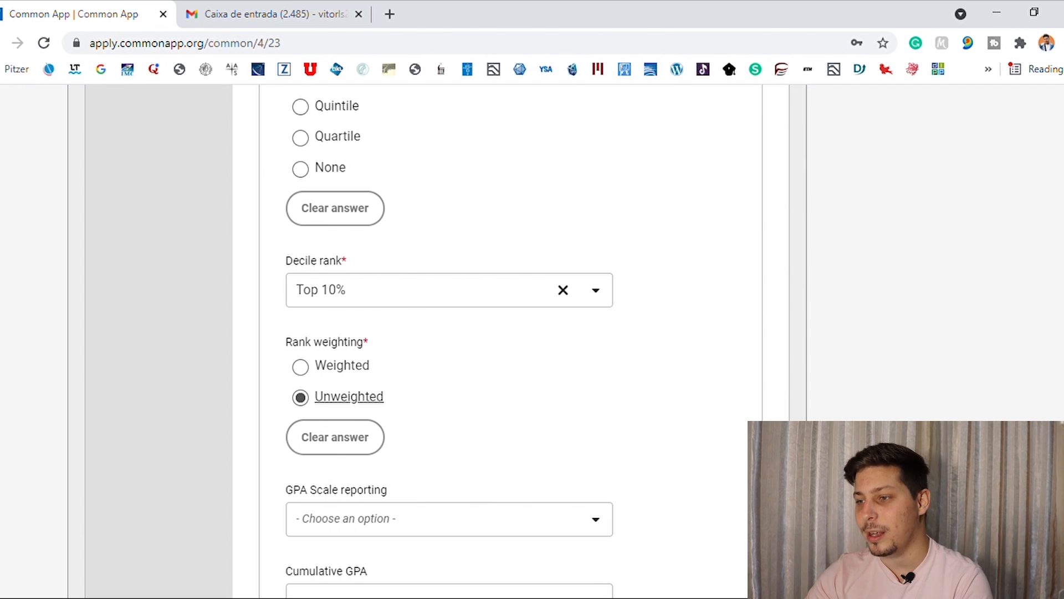
# Set GPA Scale reporting to 100.
pyautogui.scroll(-2, 499, 333)
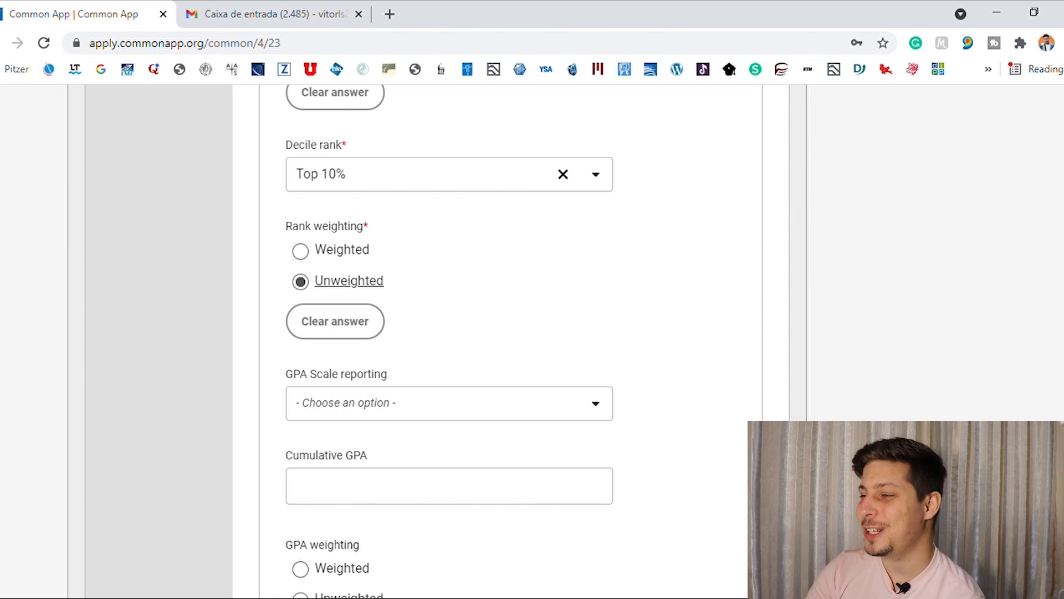
pyautogui.scroll(-2, 449, 341)
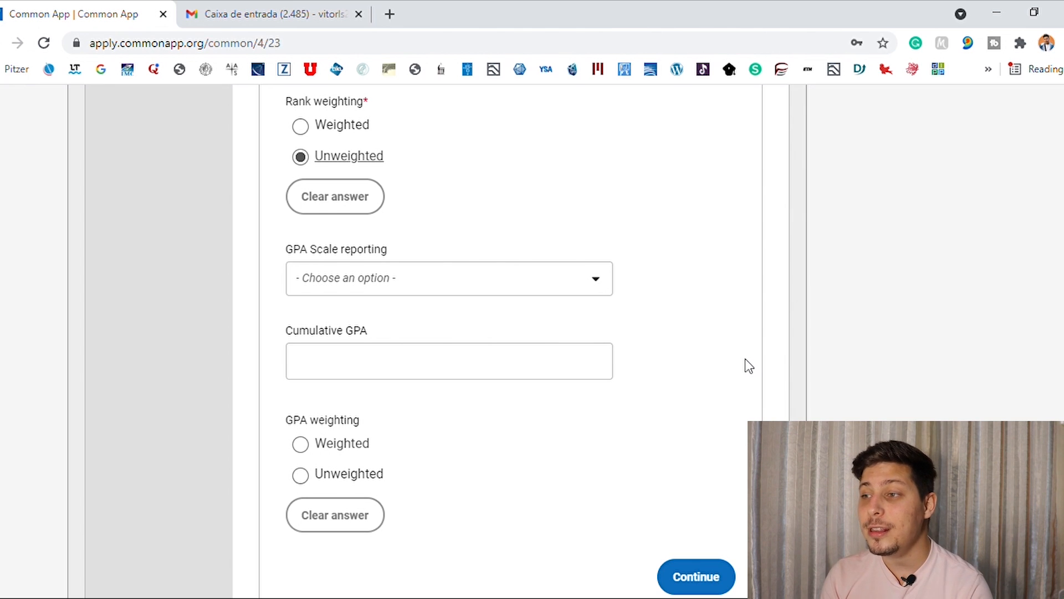
pyautogui.click(596, 278)
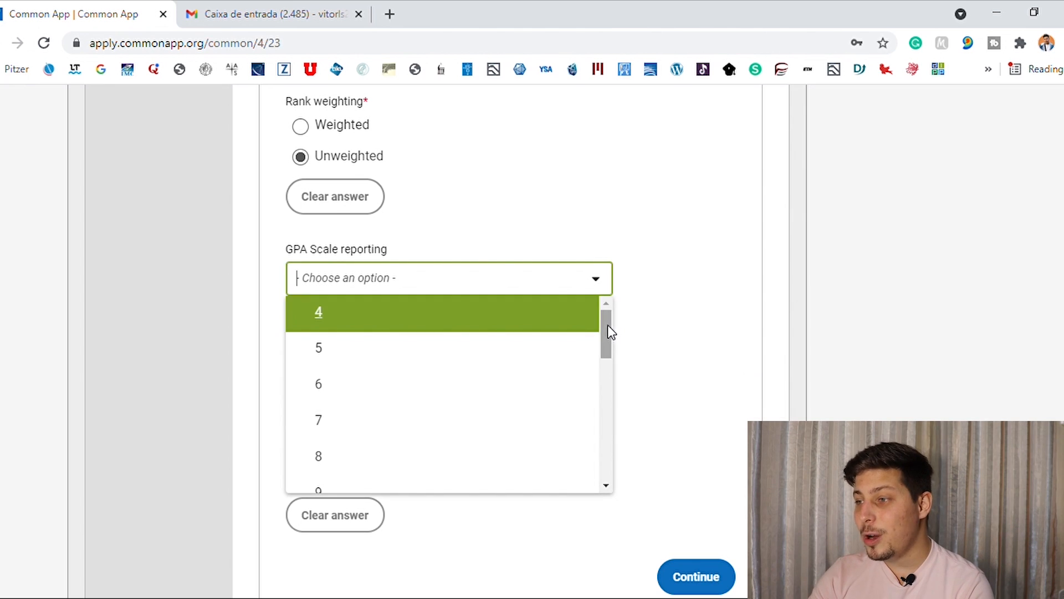
pyautogui.moveTo(608, 333); pyautogui.dragTo(613, 470)
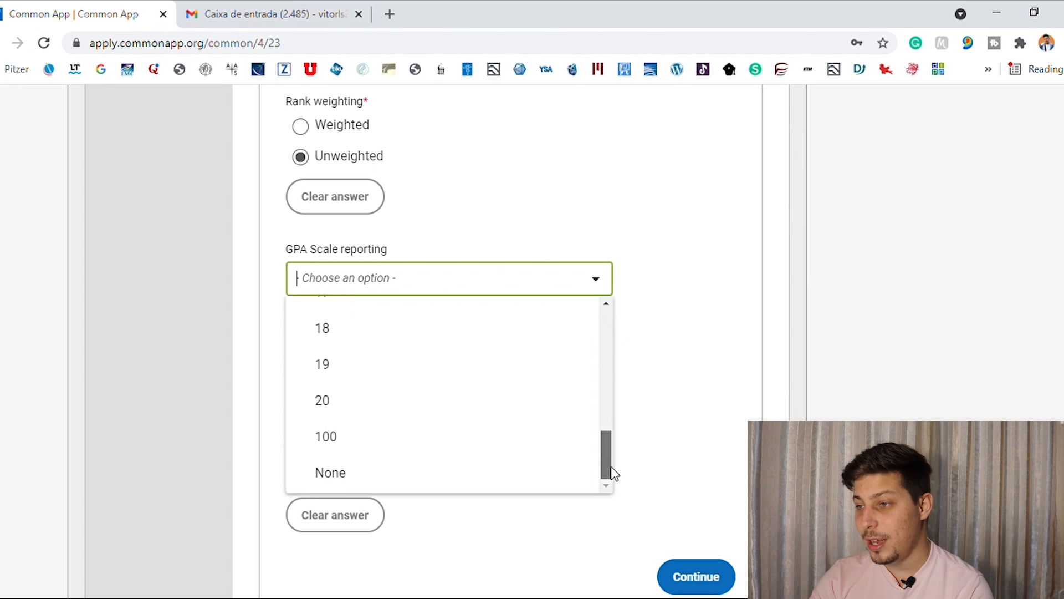
pyautogui.click(537, 453)
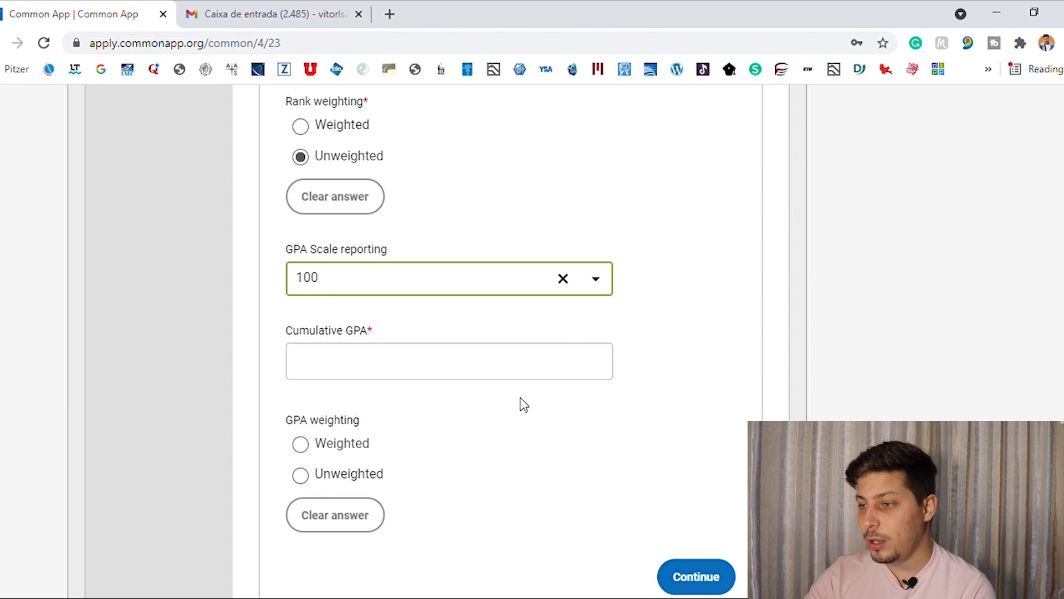
# Enter 87.74 as the cumulative GPA.
pyautogui.click(516, 375)
pyautogui.write('87')
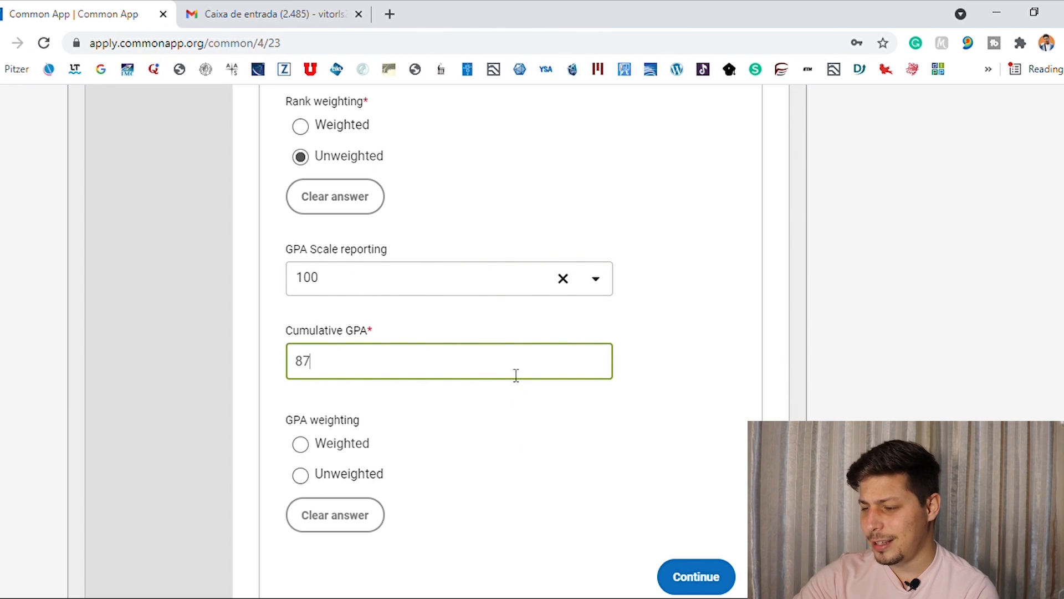
pyautogui.write('.74')
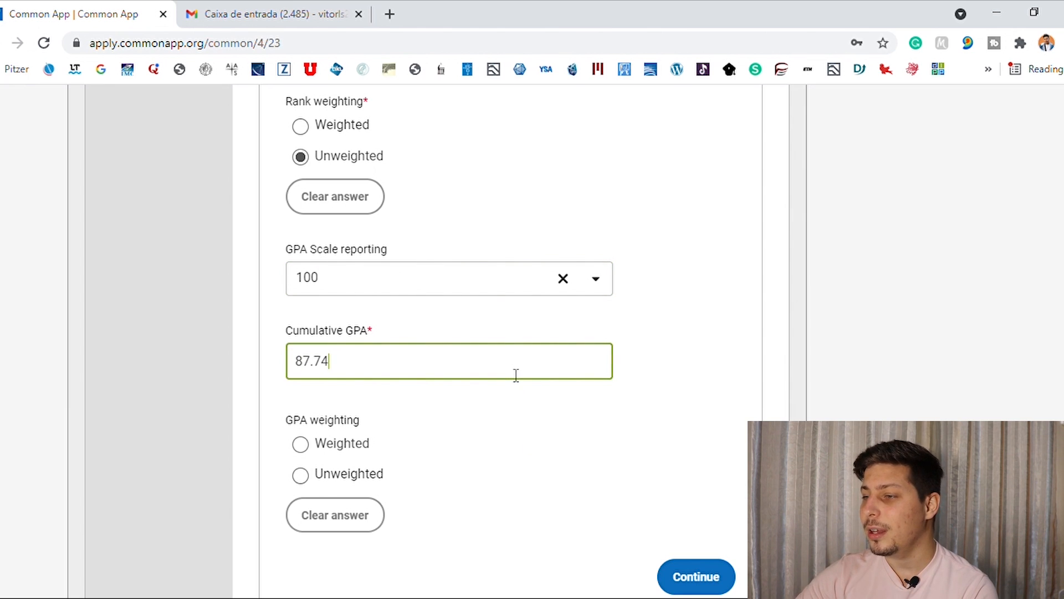
pyautogui.click(670, 390)
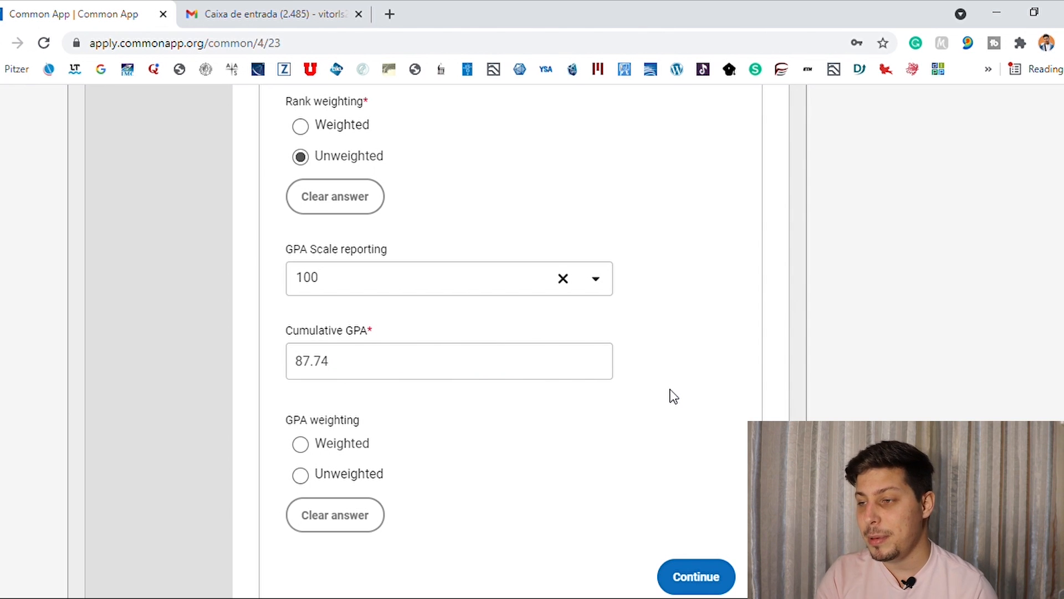
pyautogui.moveTo(388, 373); pyautogui.dragTo(284, 373)
pyautogui.click(465, 405)
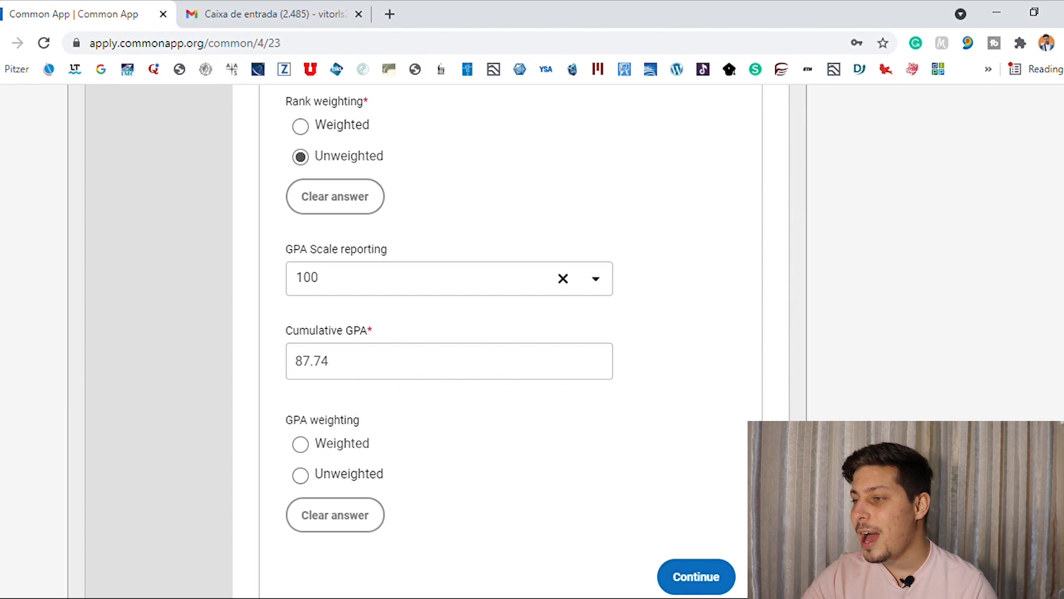
# Set the GPA weighting to Unweighted.
pyautogui.scroll(-1, 1031, 404)
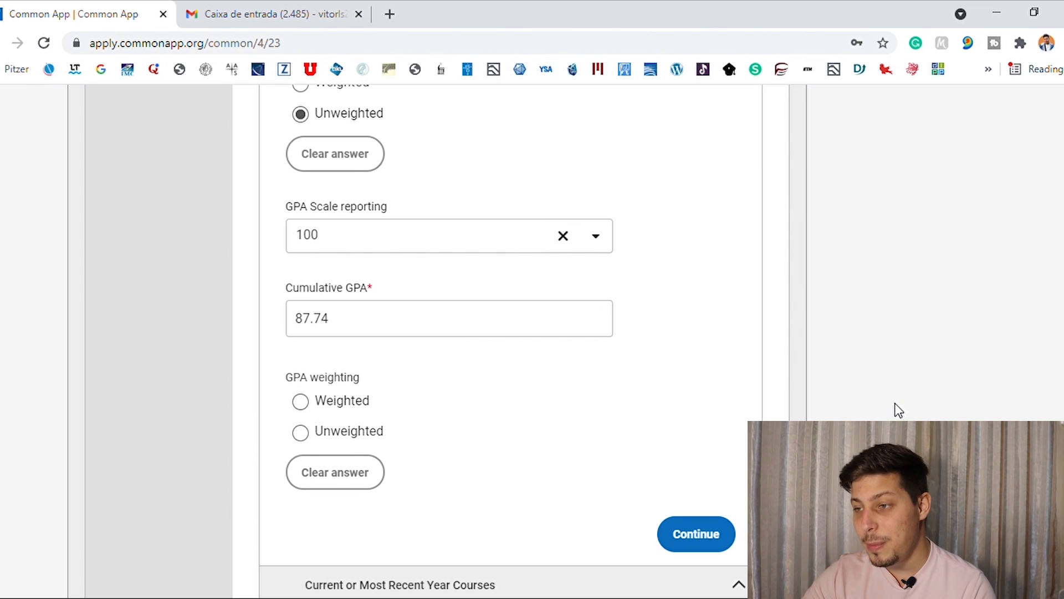
pyautogui.click(305, 436)
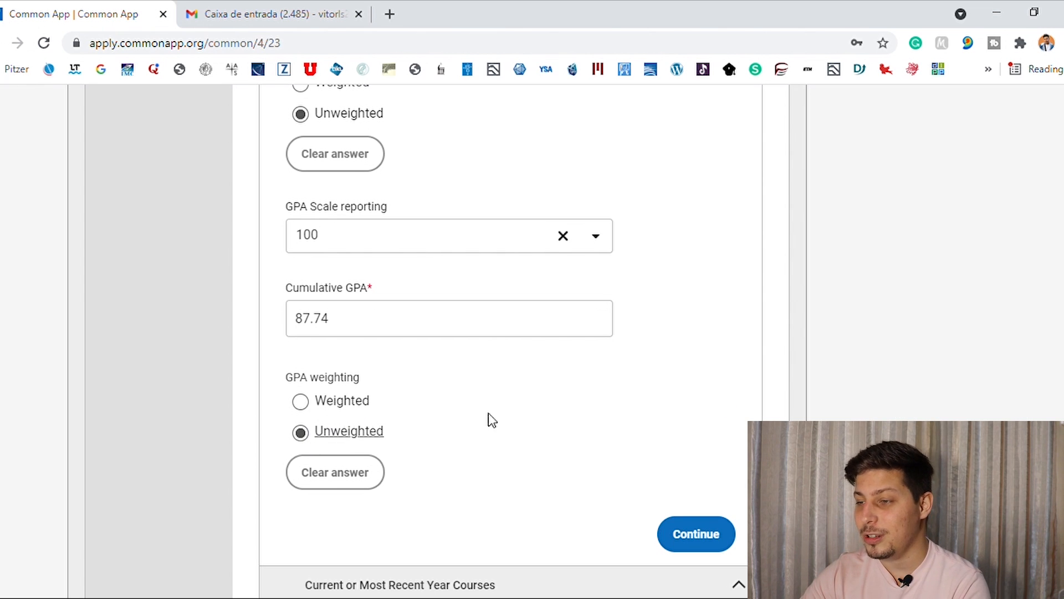
pyautogui.click(322, 408)
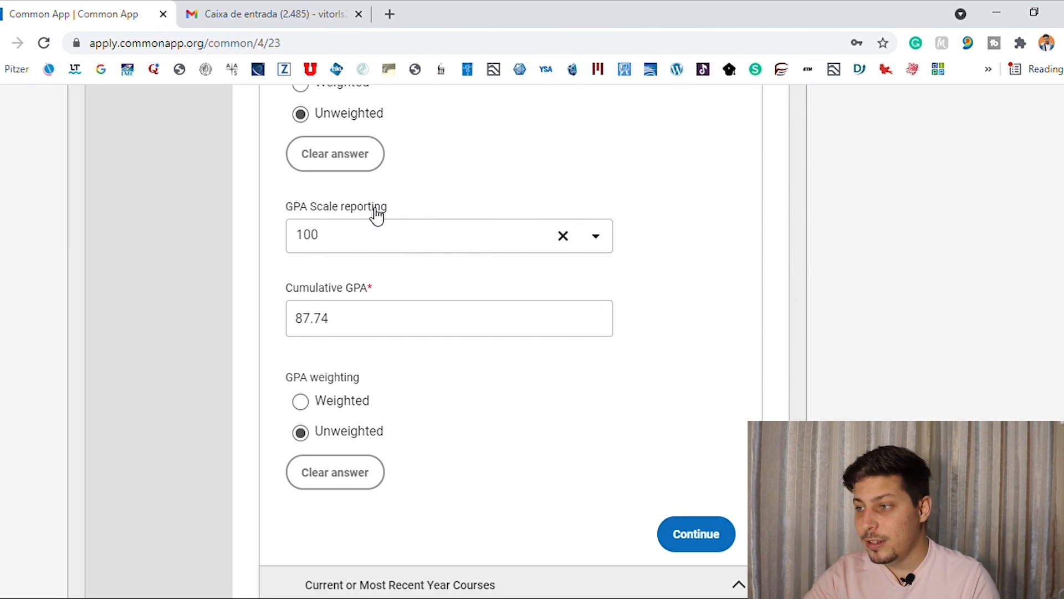
# Clear the GPA Scale reporting answer and set it to None instead.
pyautogui.click(563, 237)
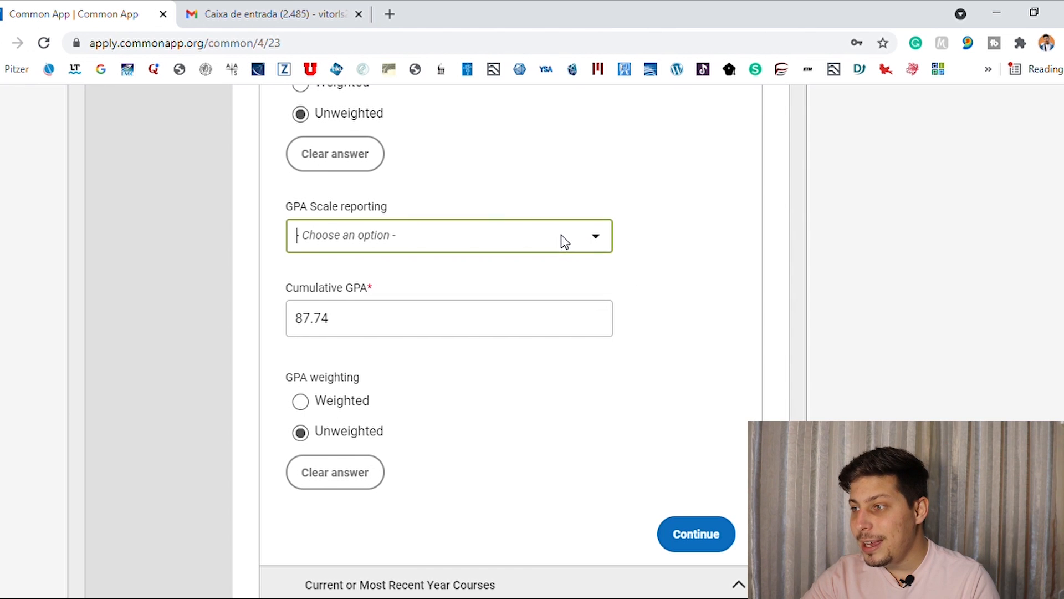
pyautogui.click(596, 237)
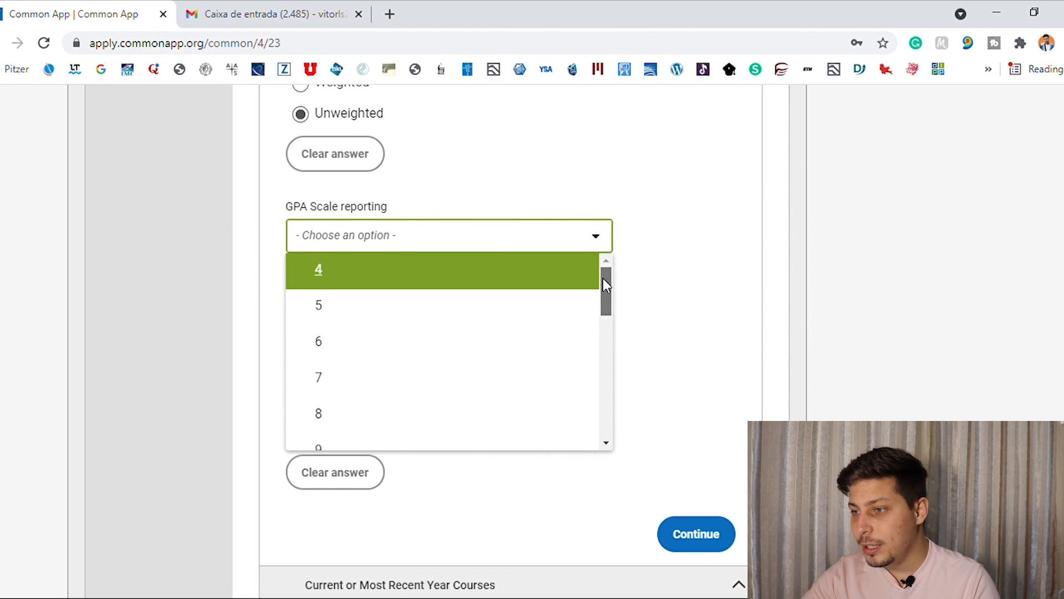
pyautogui.moveTo(603, 278); pyautogui.dragTo(601, 430)
pyautogui.click(561, 444)
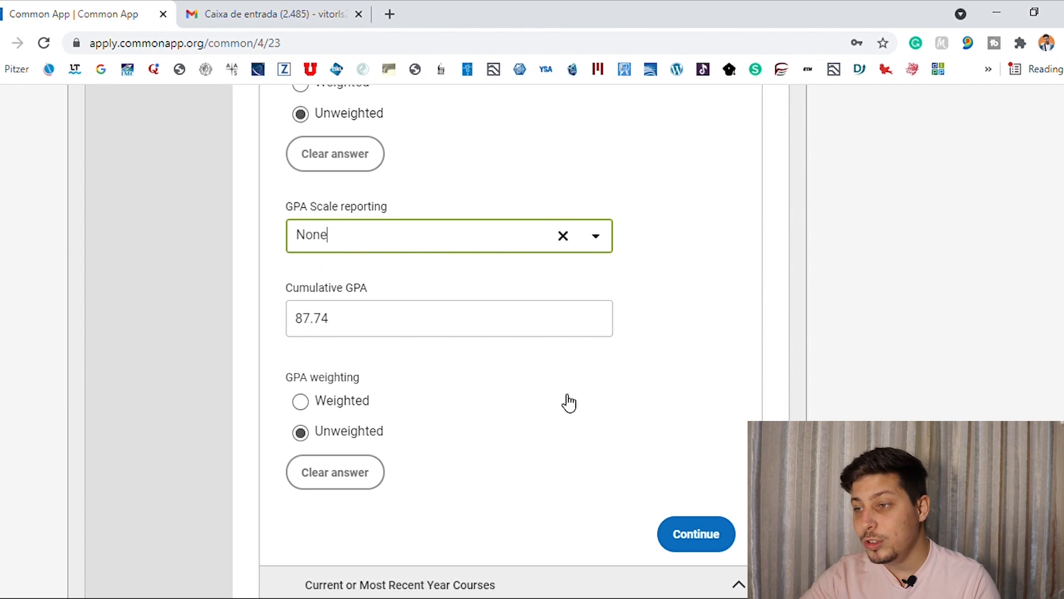
# Delete the cumulative GPA value and continue to the Current or Most Recent Year Courses section.
pyautogui.moveTo(404, 332); pyautogui.dragTo(247, 320)
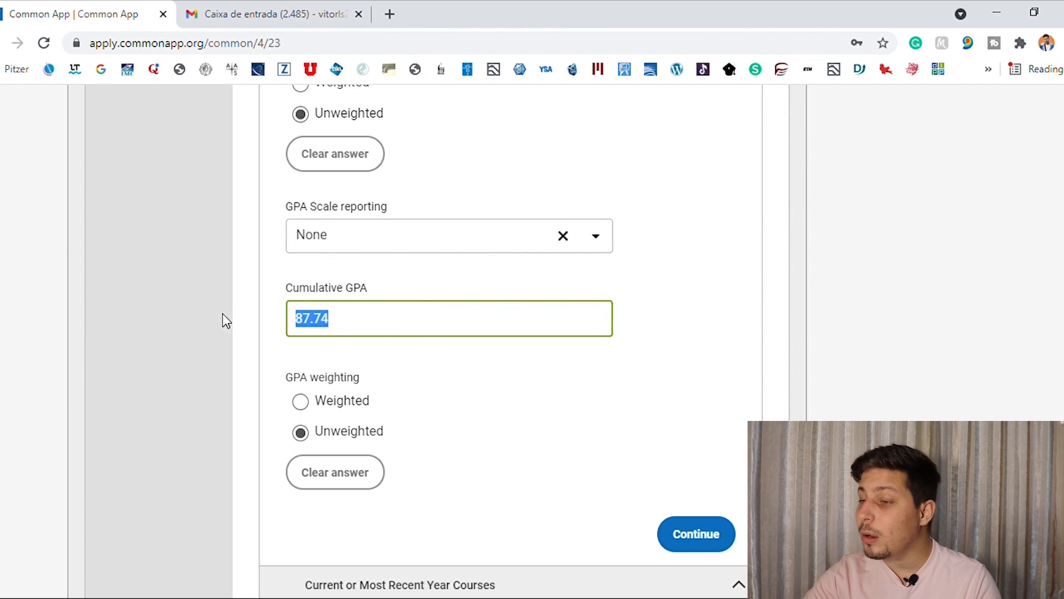
pyautogui.press('BackSpace')
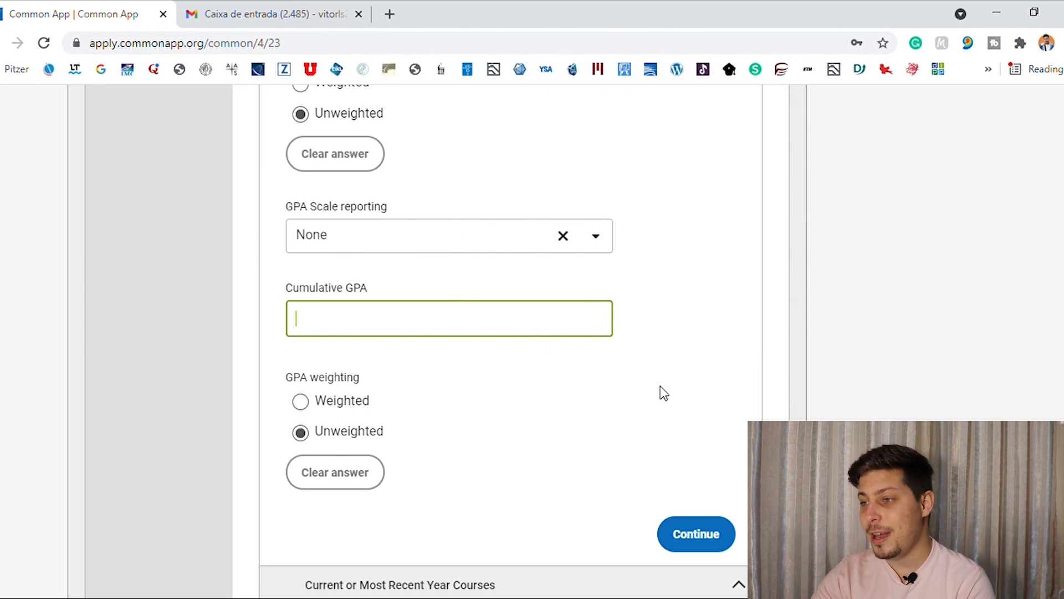
pyautogui.click(700, 530)
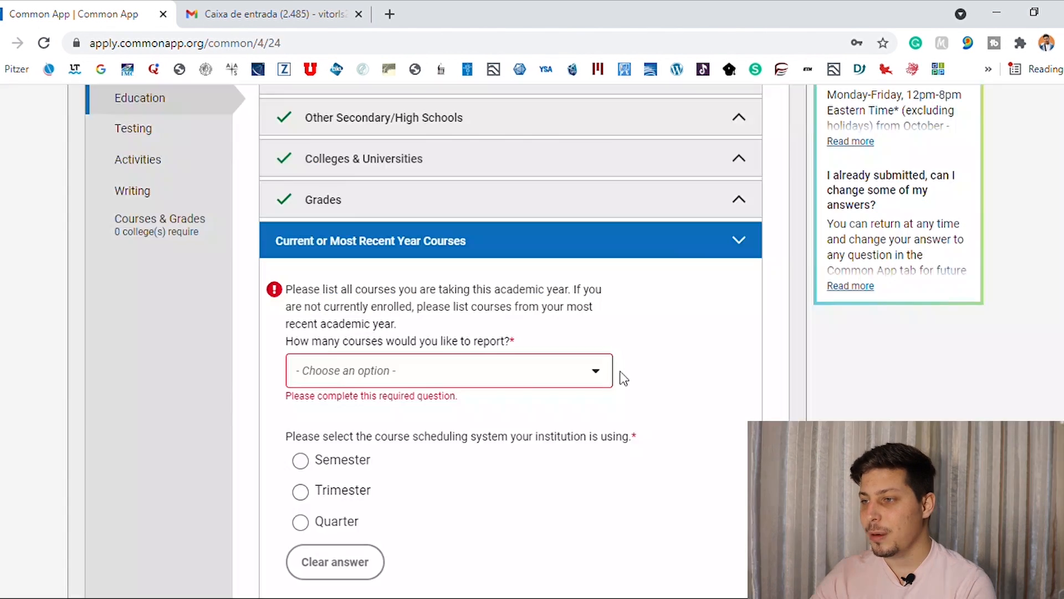
# Set the number of courses to report to 10 and choose Semester as the institution's course scheduling system.
pyautogui.click(594, 380)
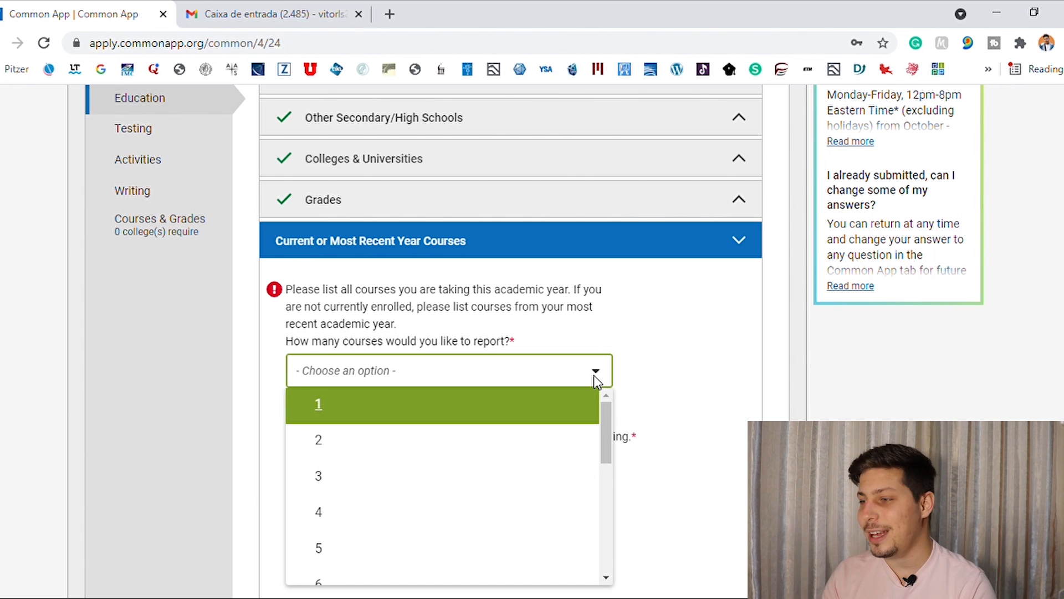
pyautogui.moveTo(603, 417); pyautogui.dragTo(606, 504)
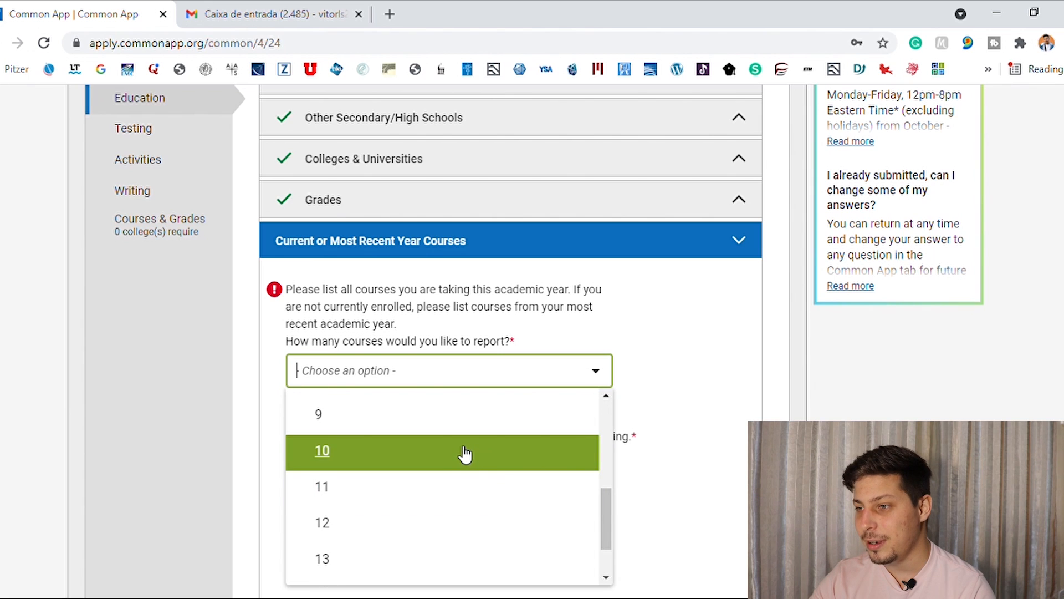
pyautogui.click(458, 452)
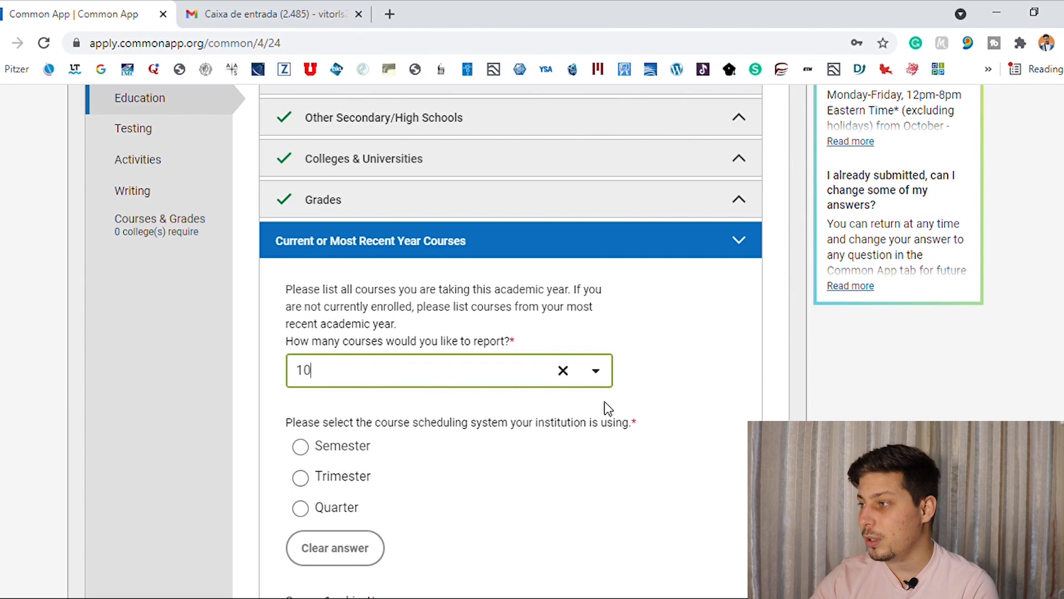
pyautogui.scroll(-4, 500, 221)
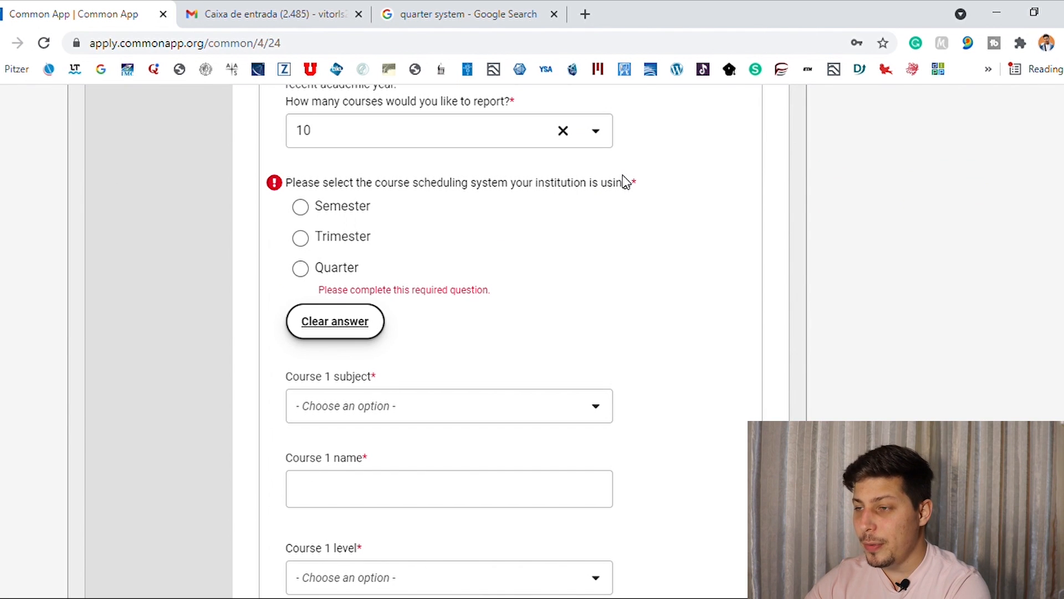
pyautogui.click(301, 208)
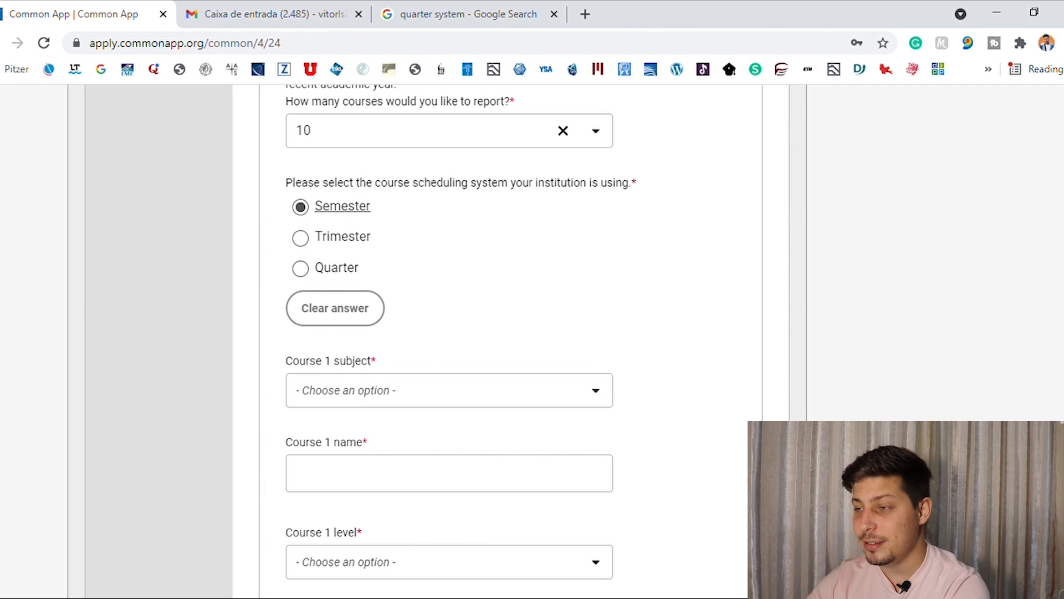
# Look through the subject choices for course 1 and set its subject to Other/Elective.
pyautogui.scroll(2, 510, 332)
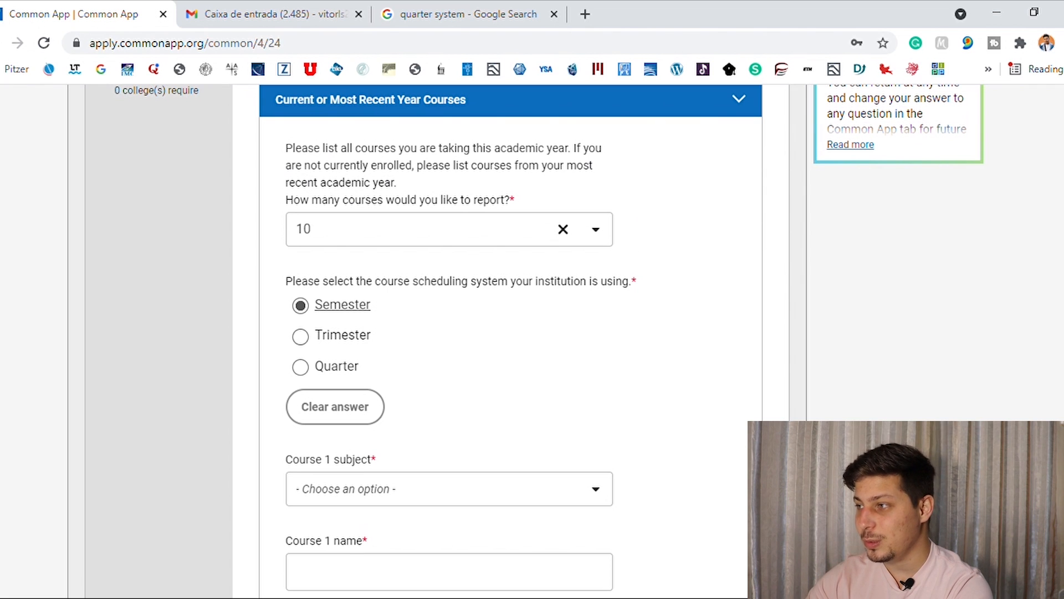
pyautogui.scroll(-2, 510, 333)
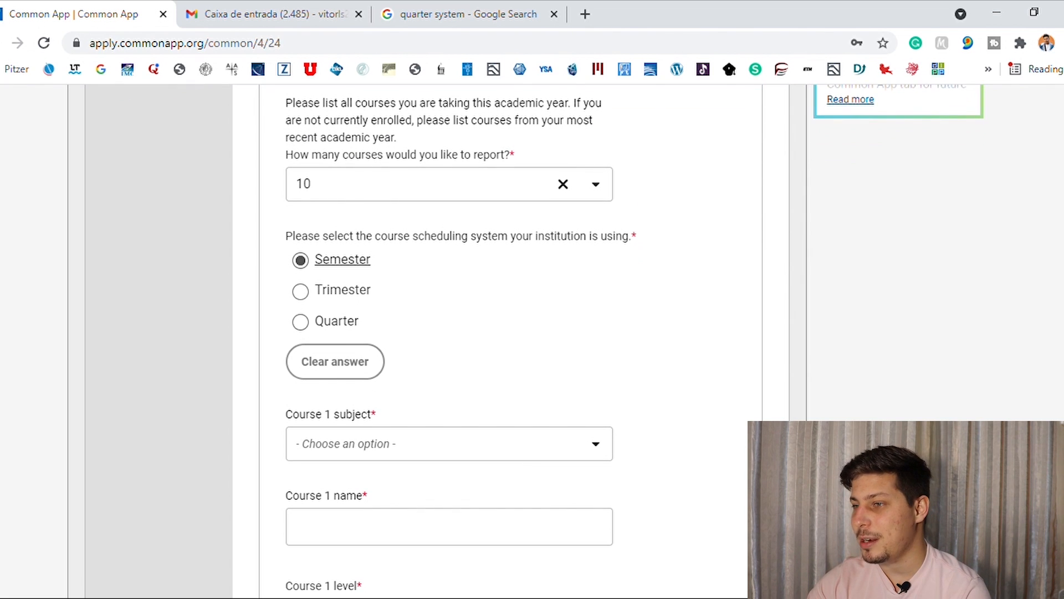
pyautogui.scroll(1, 510, 332)
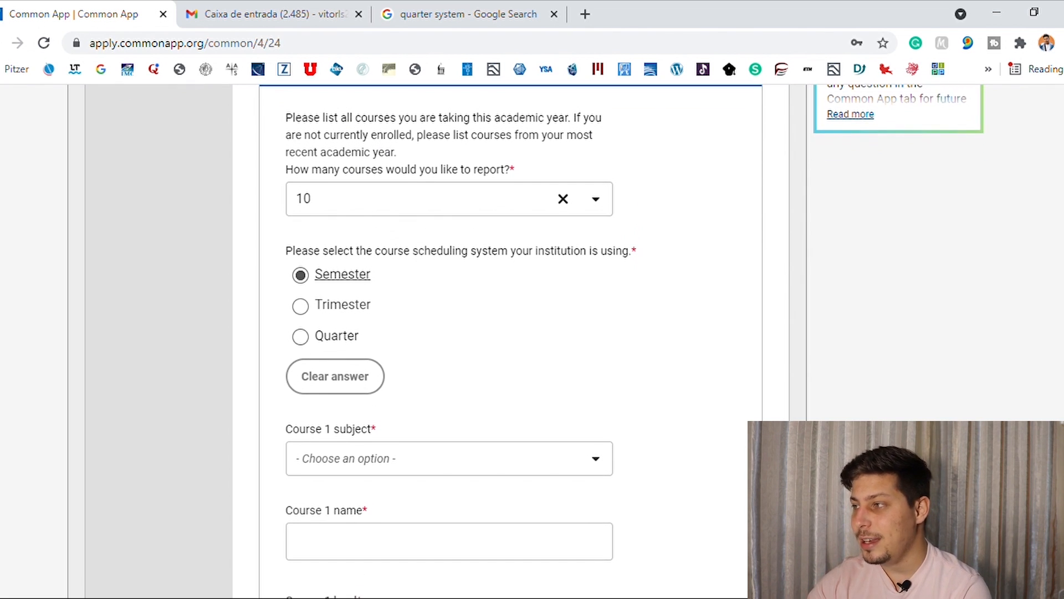
pyautogui.scroll(-4, 510, 332)
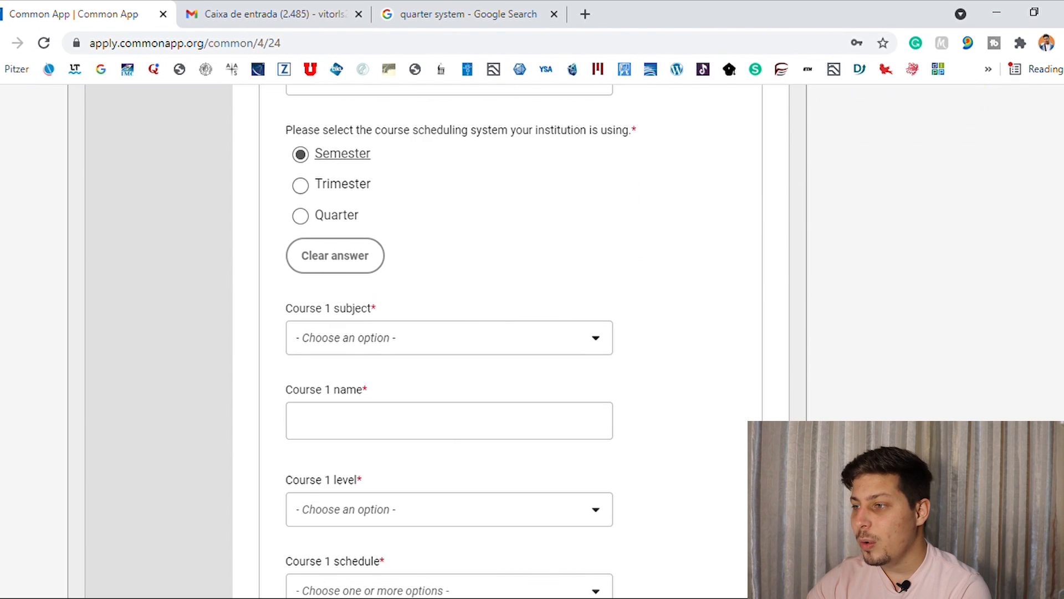
pyautogui.click(554, 332)
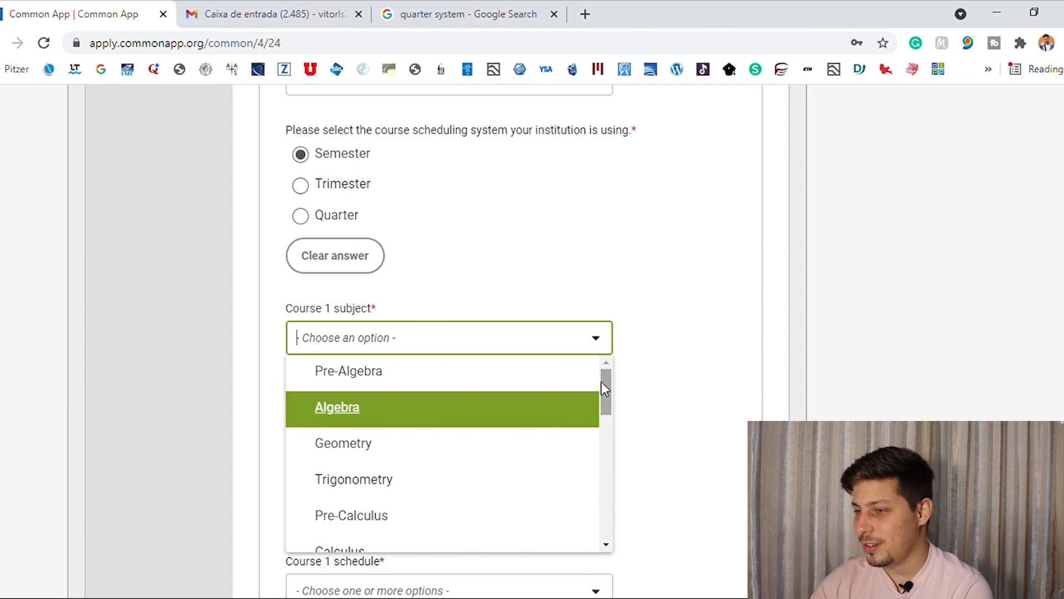
pyautogui.moveTo(604, 388); pyautogui.dragTo(615, 424)
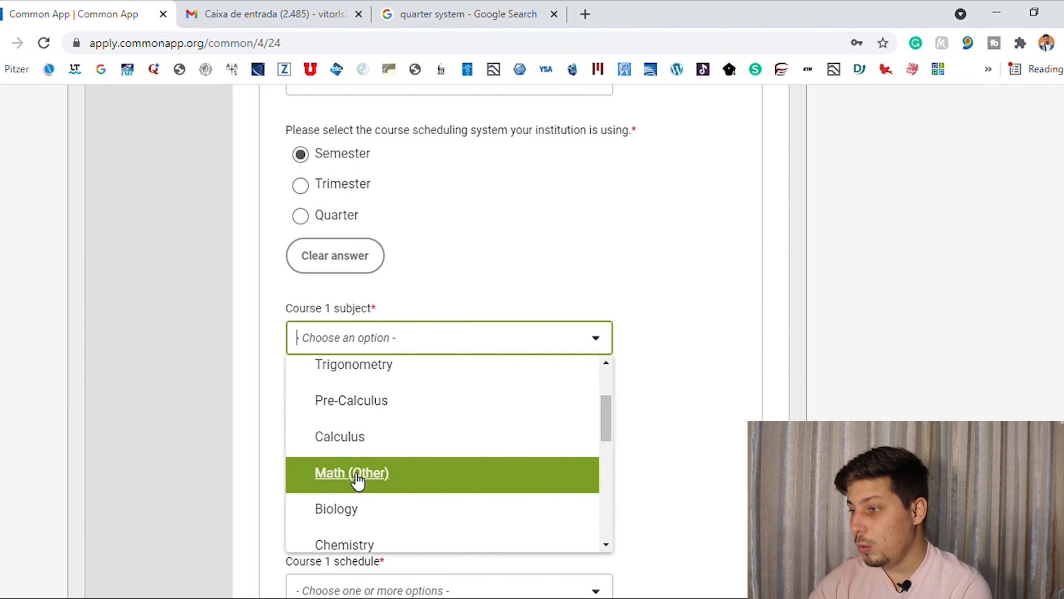
pyautogui.moveTo(613, 417); pyautogui.dragTo(610, 524)
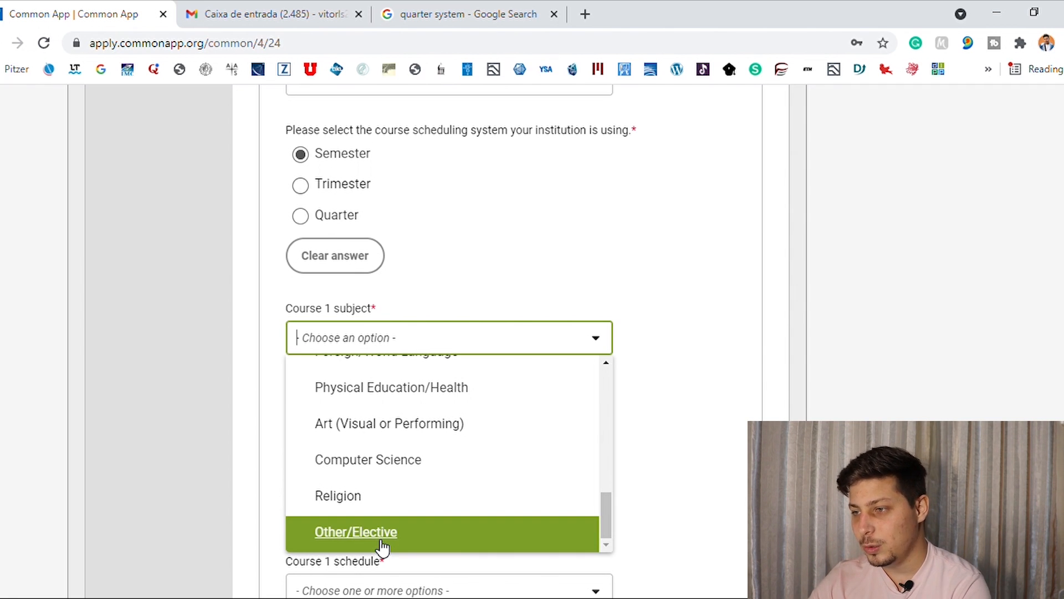
pyautogui.click(382, 546)
# Look through the level choices for course 1 and set its level to N/A.
pyautogui.click(453, 434)
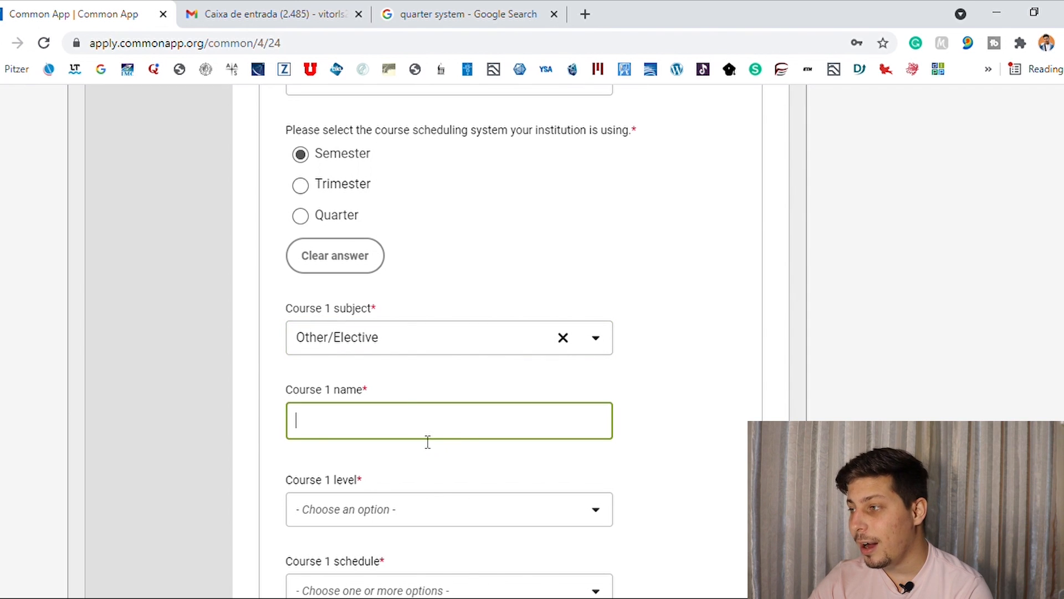
pyautogui.scroll(-3, 903, 235)
pyautogui.scroll(-1, 597, 295)
pyautogui.click(568, 265)
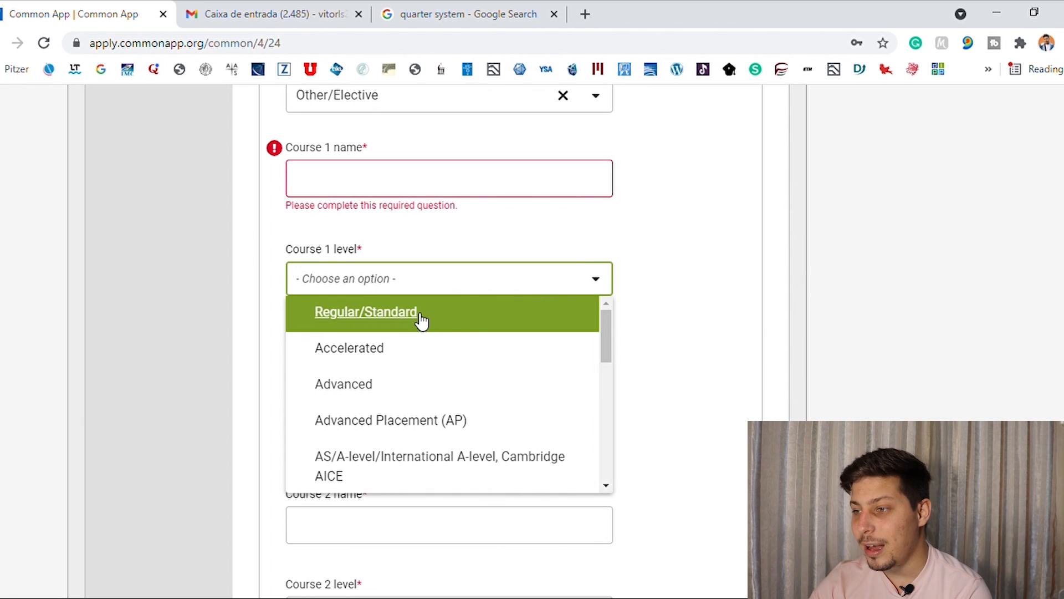
pyautogui.moveTo(604, 321); pyautogui.dragTo(612, 465)
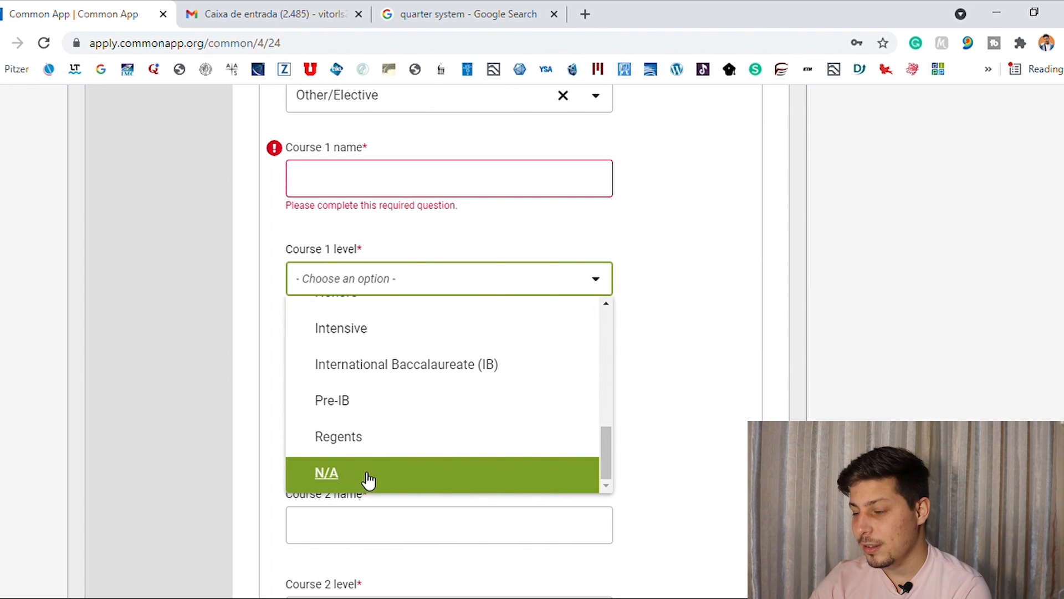
pyautogui.click(322, 489)
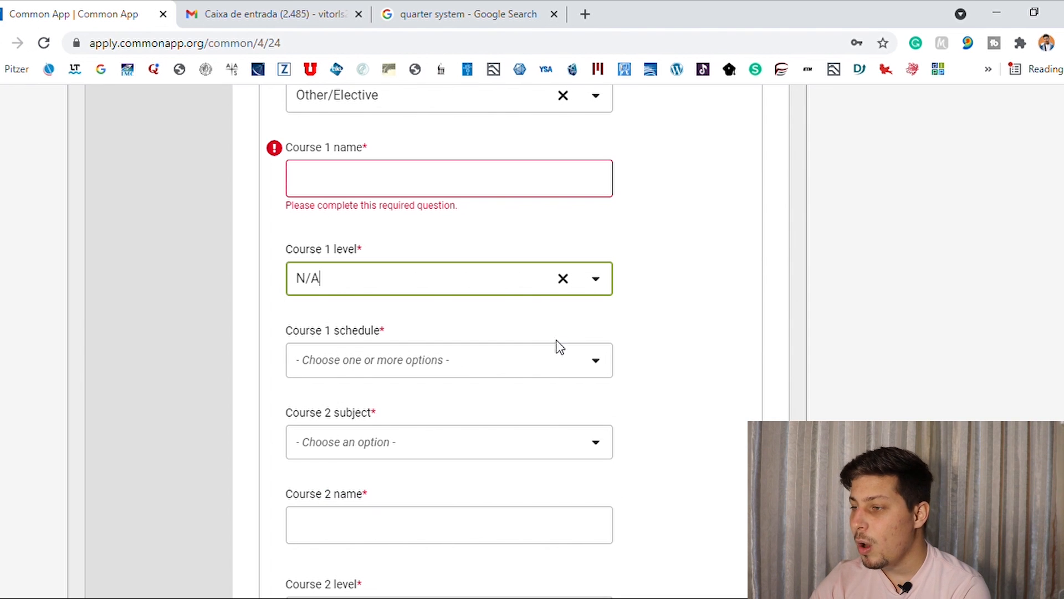
# Change course 1's level to Regular/Standard and set its schedule to Full Year.
pyautogui.click(597, 279)
pyautogui.scroll(8, 602, 325)
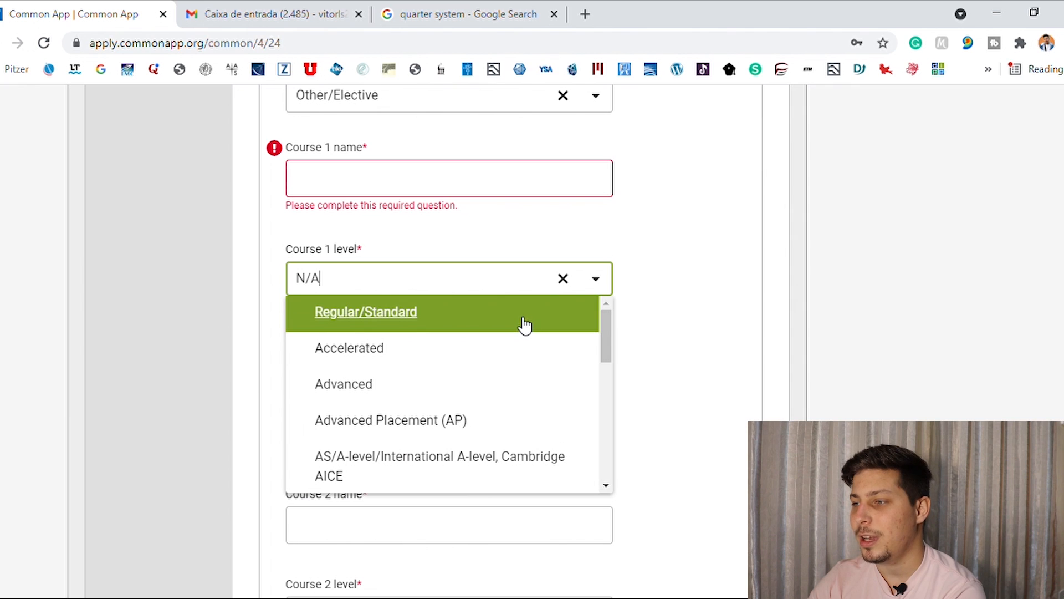
pyautogui.click(519, 317)
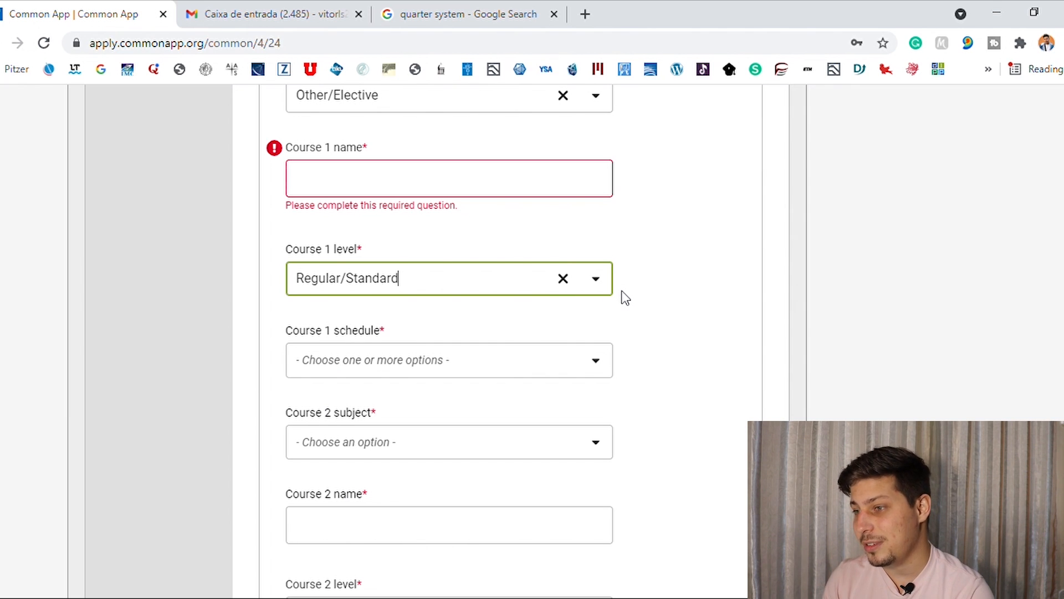
pyautogui.click(590, 358)
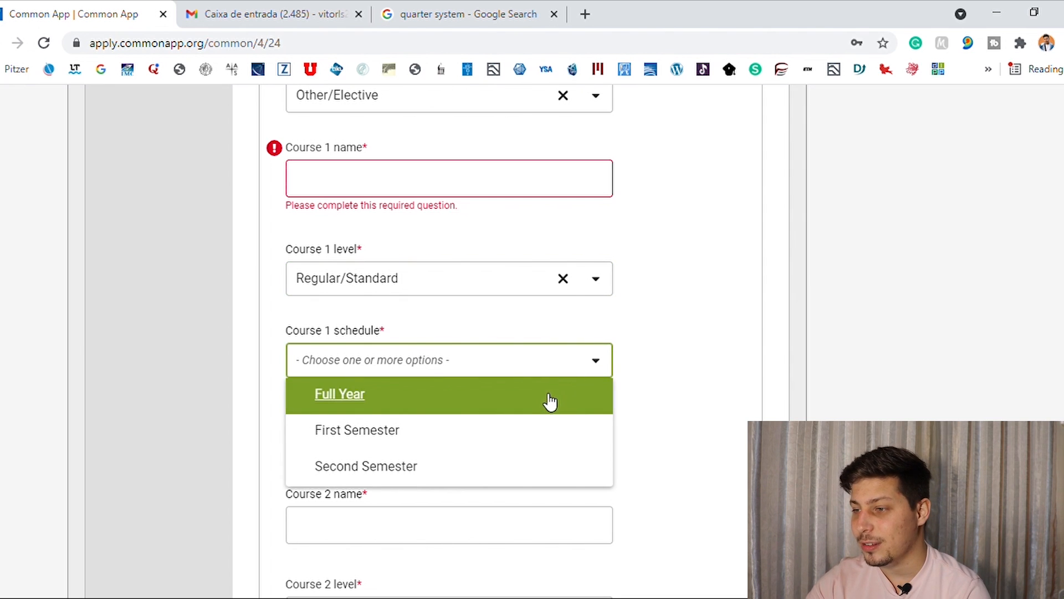
pyautogui.click(349, 407)
pyautogui.click(646, 388)
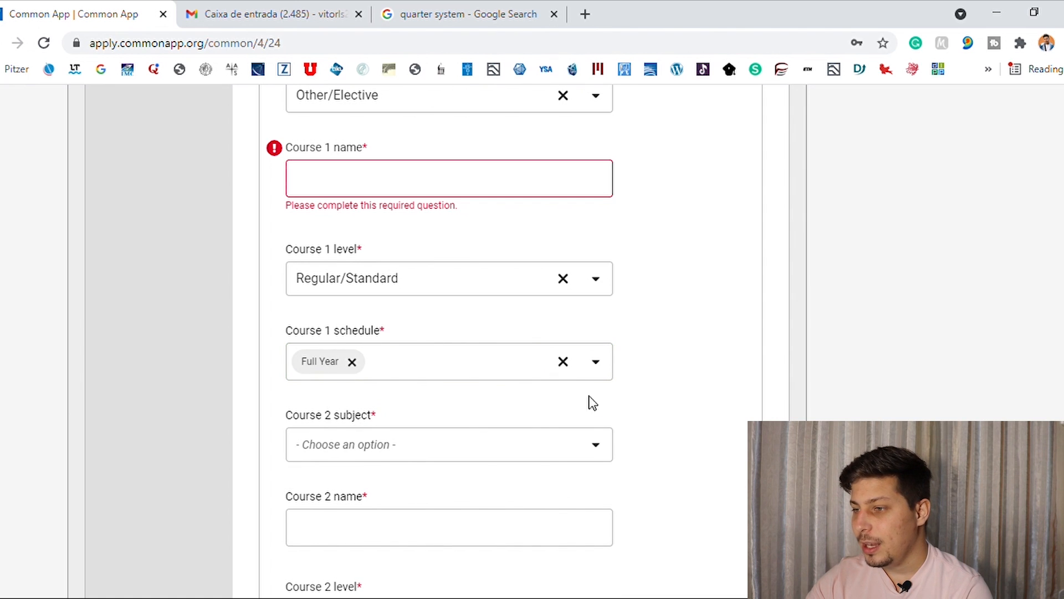
# Leave course 2's subject unset and change the number of courses to report to 1.
pyautogui.click(557, 451)
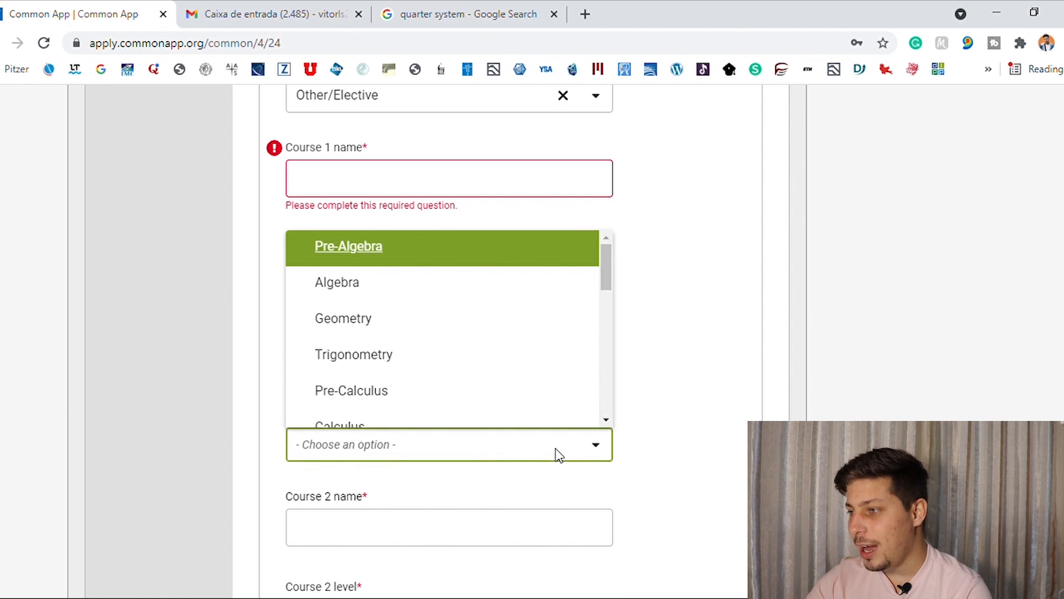
pyautogui.click(667, 404)
pyautogui.scroll(-4, 667, 404)
pyautogui.scroll(-20, 449, 333)
pyautogui.scroll(20, 708, 361)
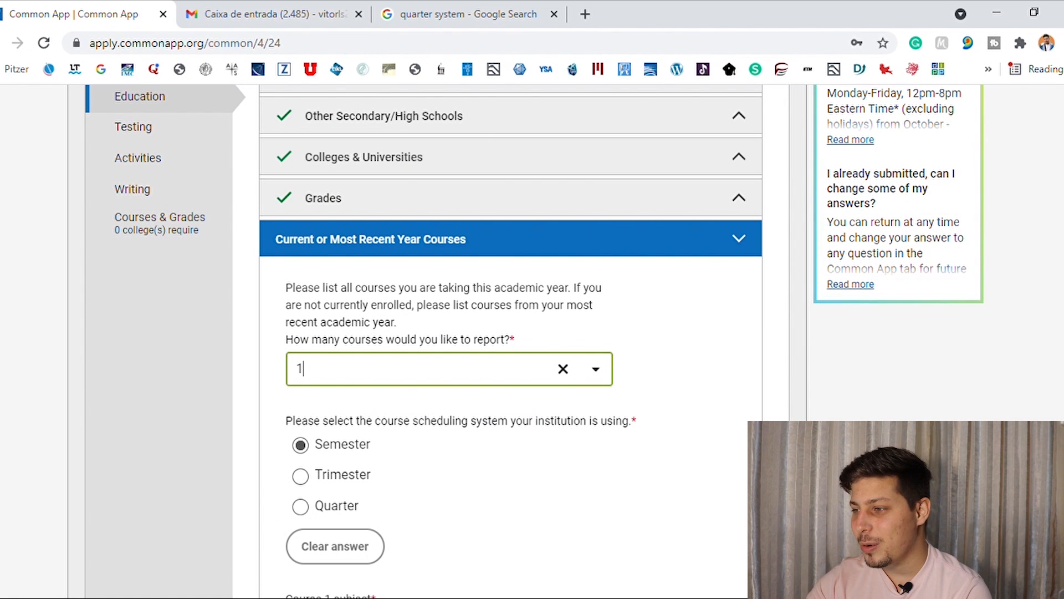
# Enter Math as the name of course 1.
pyautogui.scroll(-5, 1038, 290)
pyautogui.scroll(-4, 670, 283)
pyautogui.click(603, 257)
pyautogui.write('Ma')
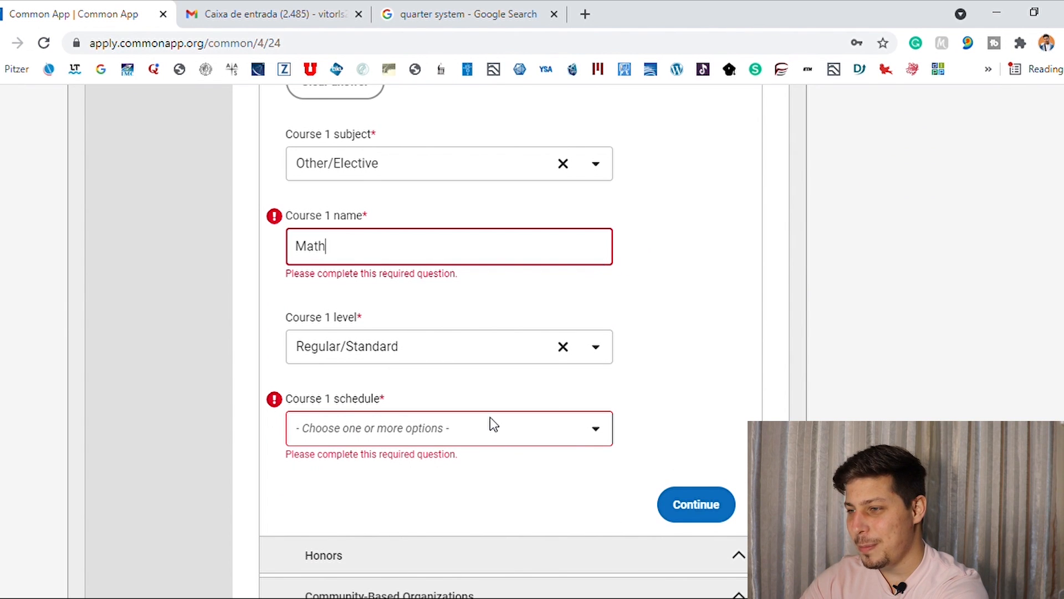
pyautogui.write('th')
# Set course 1's schedule to Full Year and continue to the Honors section.
pyautogui.click(490, 416)
pyautogui.click(441, 460)
pyautogui.click(680, 427)
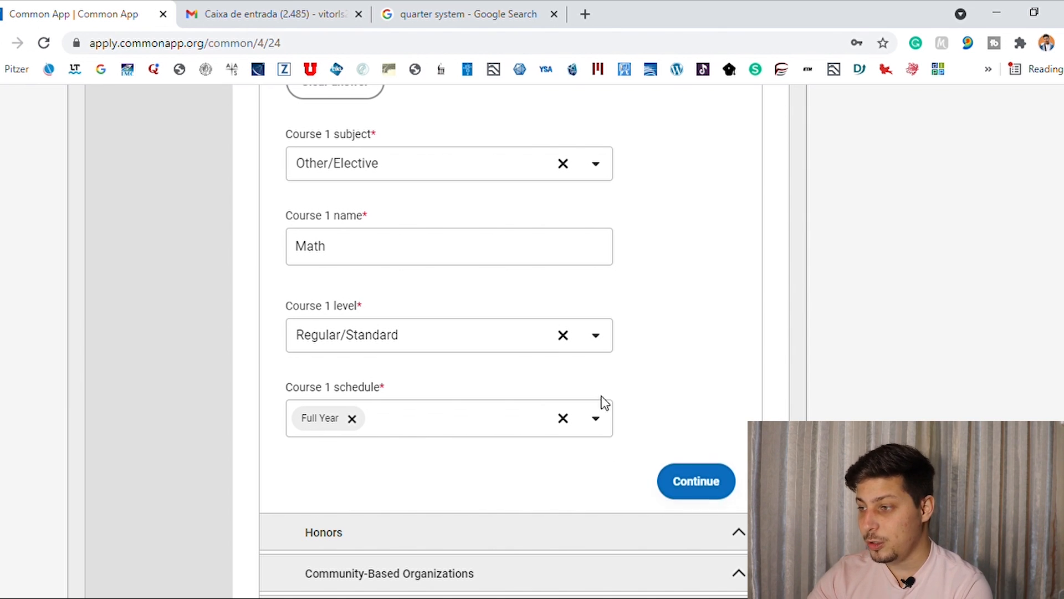
pyautogui.click(723, 485)
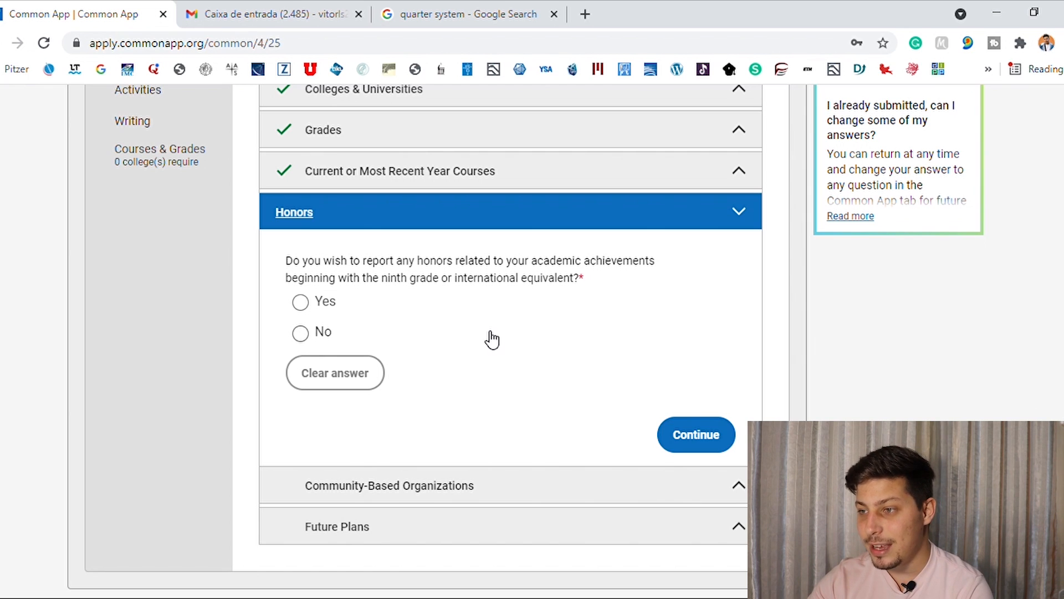
# Answer Yes to reporting academic honors and examine the title, grade level and recognition fields for Honors 1.
pyautogui.click(300, 302)
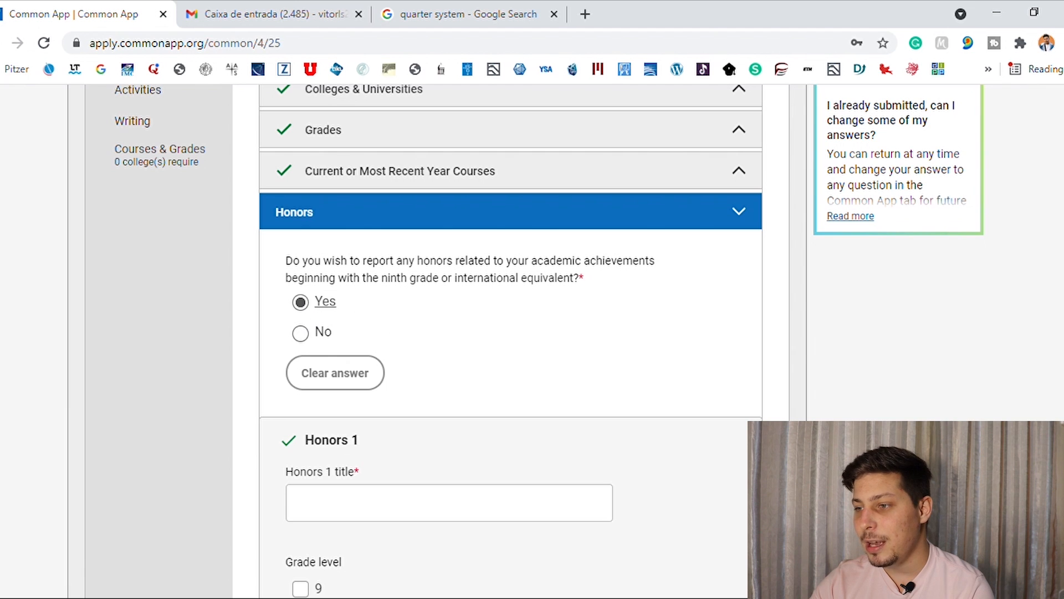
pyautogui.scroll(-9, 882, 339)
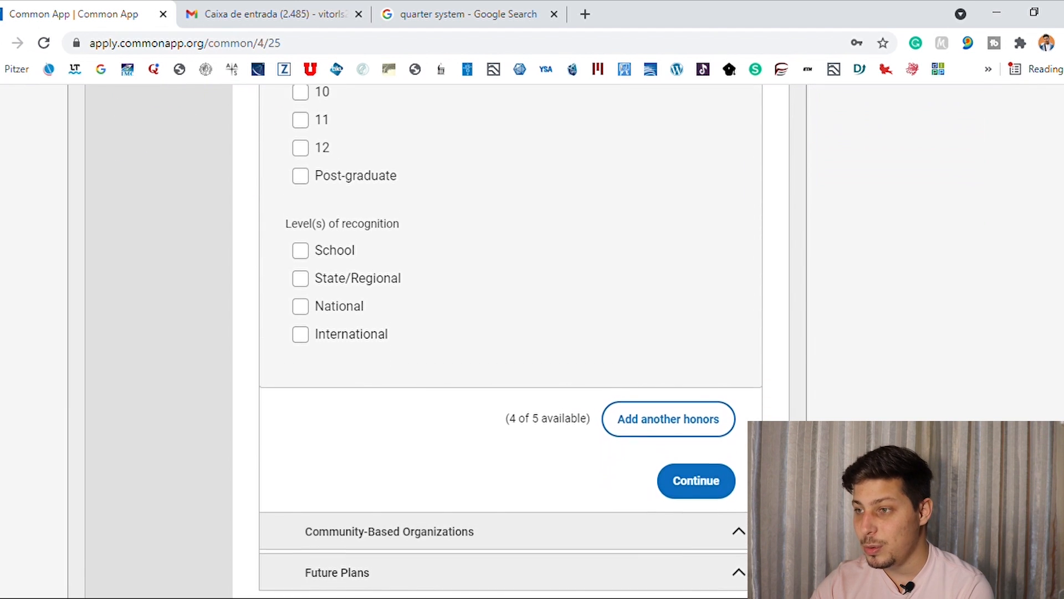
pyautogui.scroll(5, 510, 341)
pyautogui.scroll(-2, 510, 339)
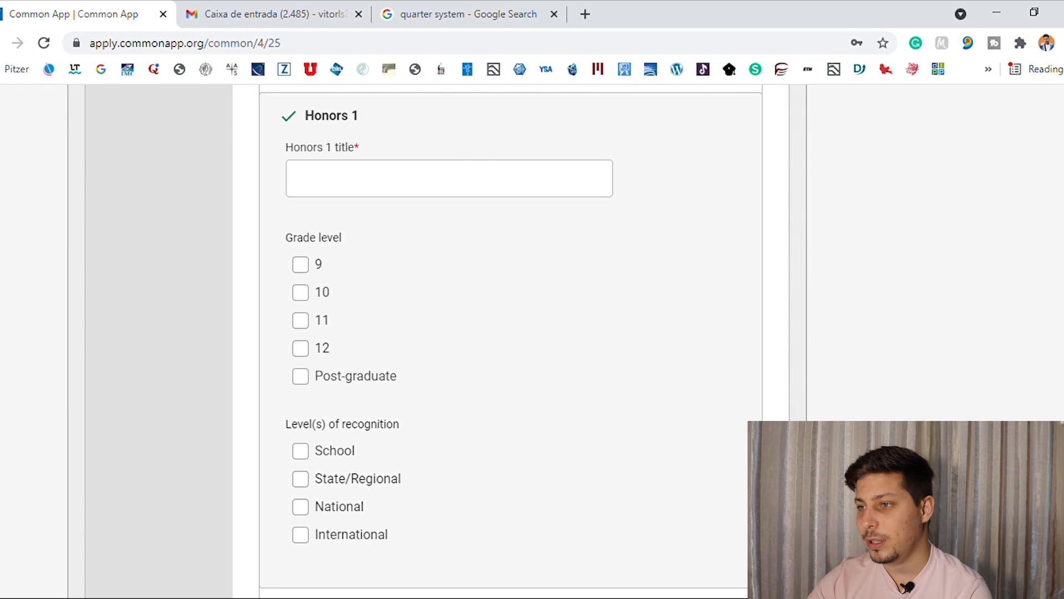
# Answer No to reporting academic honors and continue to the Community-Based Organizations section.
pyautogui.scroll(4, 510, 341)
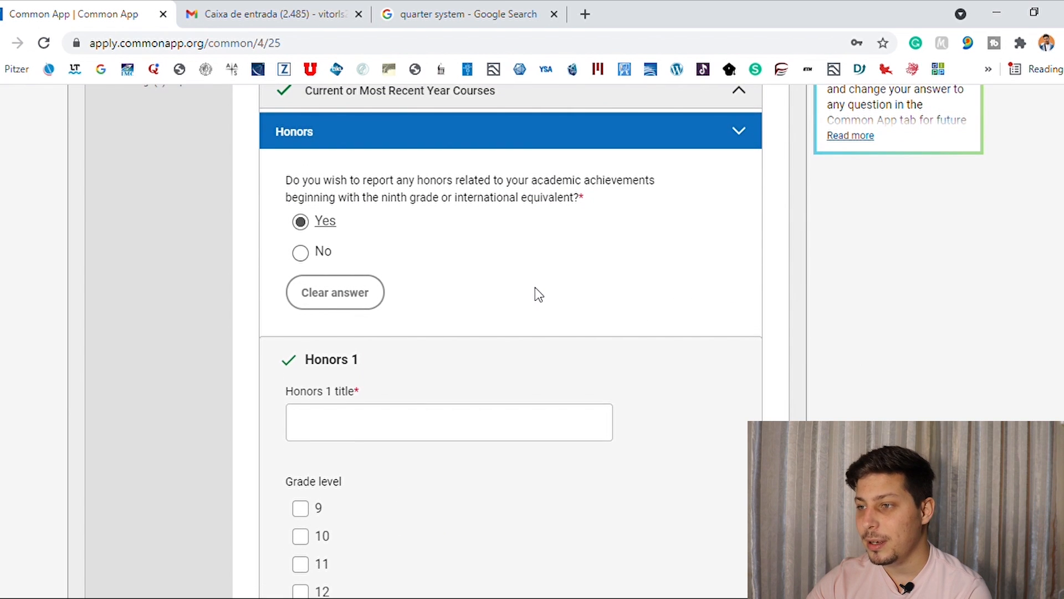
pyautogui.click(303, 261)
pyautogui.click(672, 352)
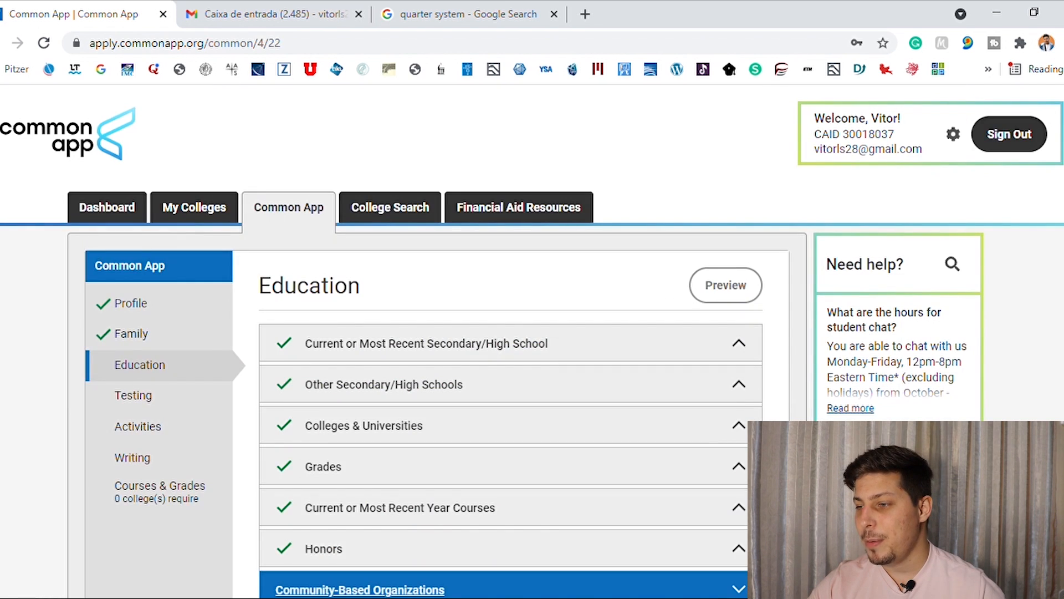
# Indicate 1 community organization that gave free assistance and examine the organization and contact fields it requires.
pyautogui.scroll(-2, 510, 341)
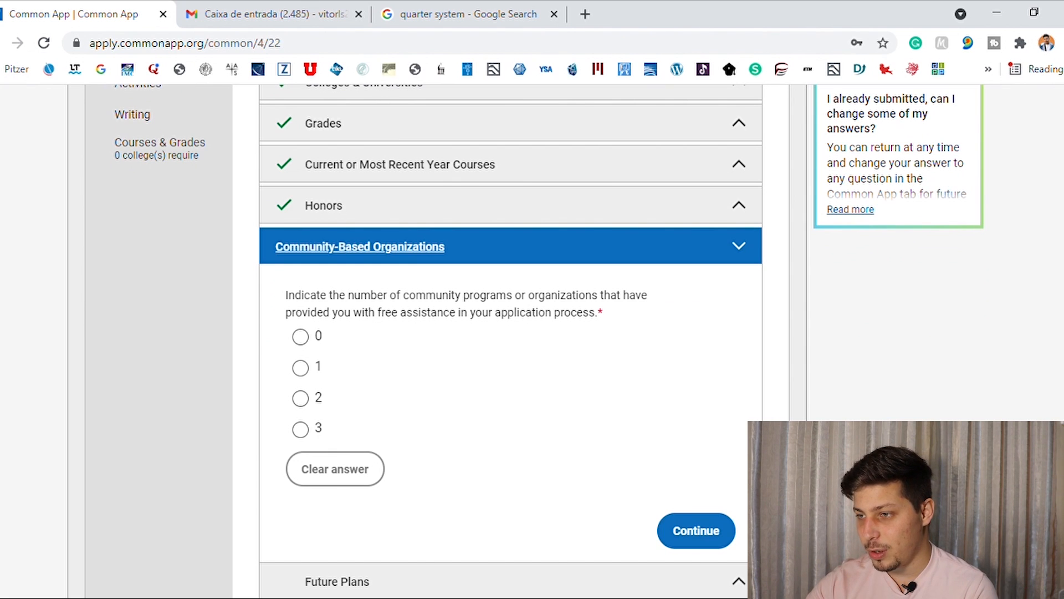
pyautogui.click(301, 367)
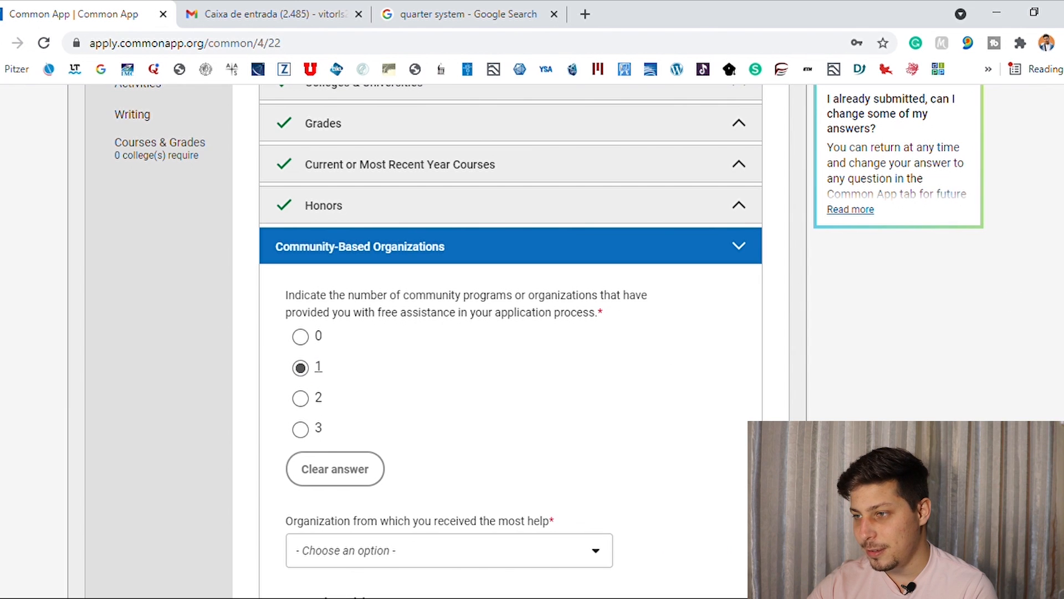
pyautogui.scroll(-10, 449, 341)
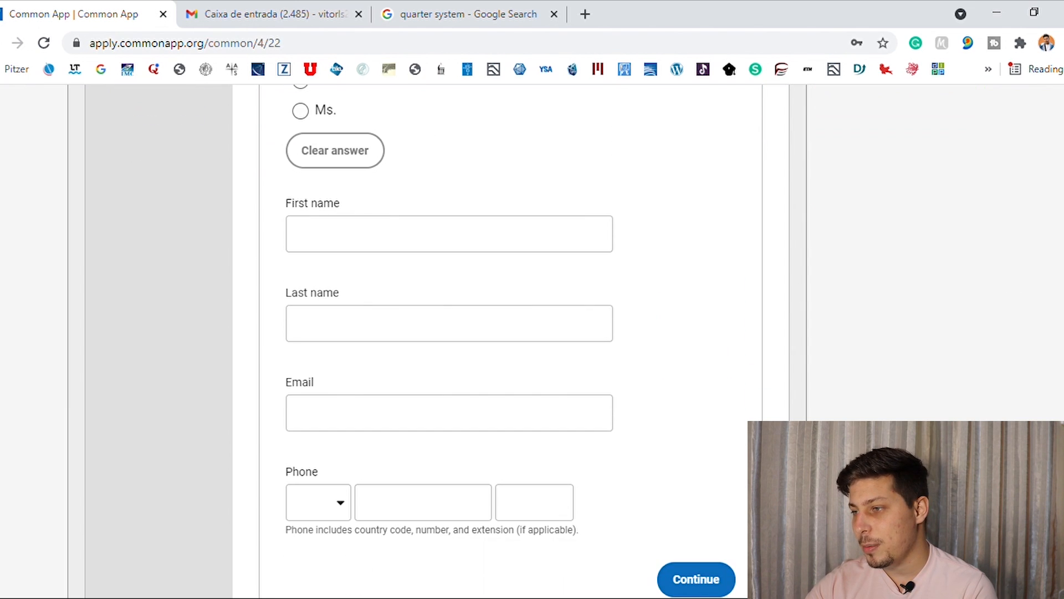
pyautogui.scroll(-4, 448, 341)
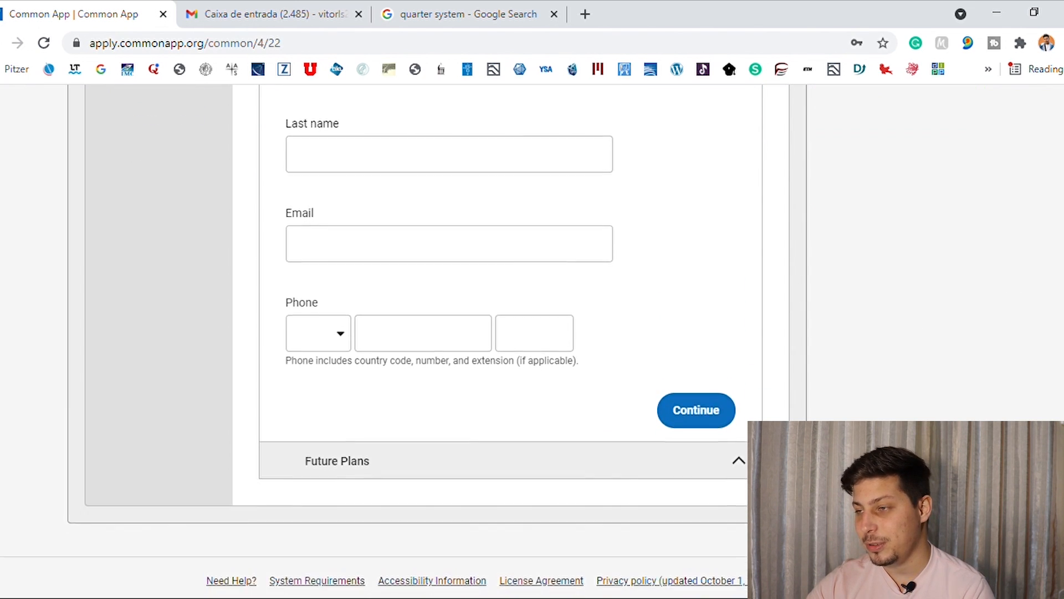
# Set the number of community organizations that gave free application assistance to 0 and continue to Future Plans.
pyautogui.scroll(15, 449, 341)
pyautogui.scroll(-1, 449, 341)
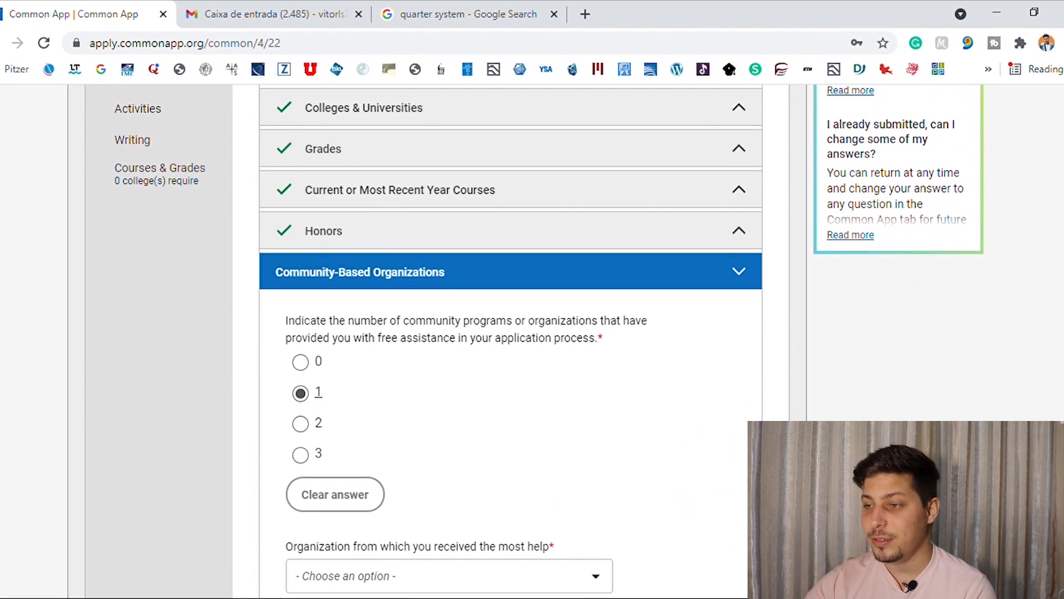
pyautogui.click(302, 363)
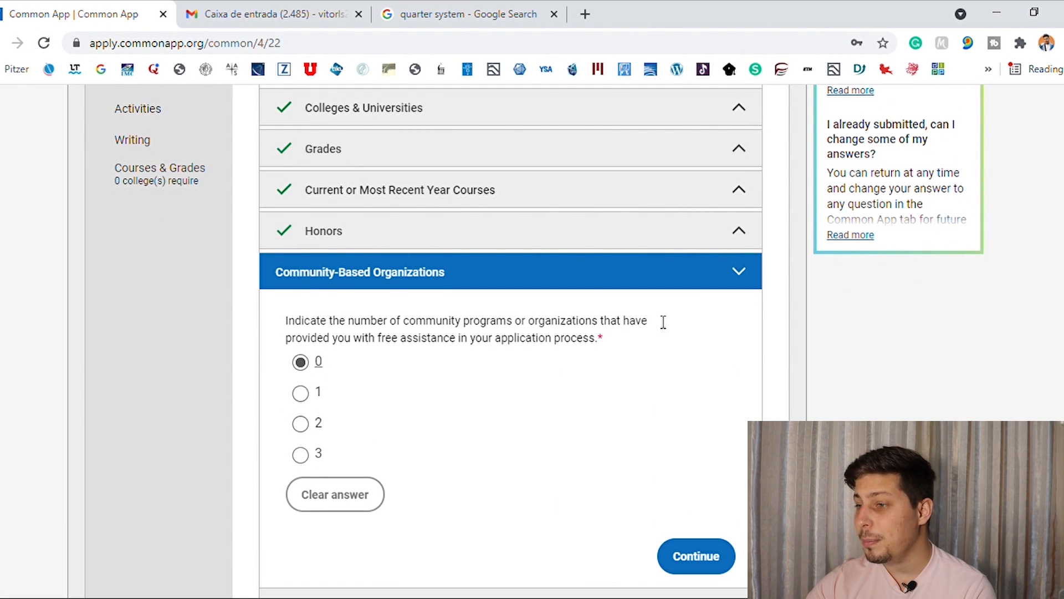
pyautogui.scroll(-3, 689, 406)
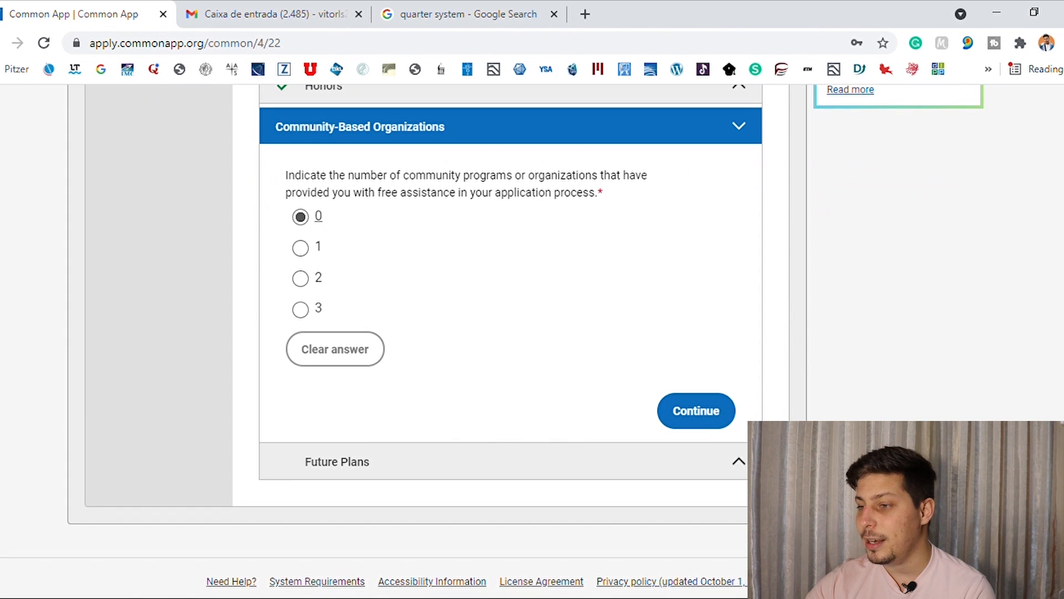
pyautogui.click(689, 406)
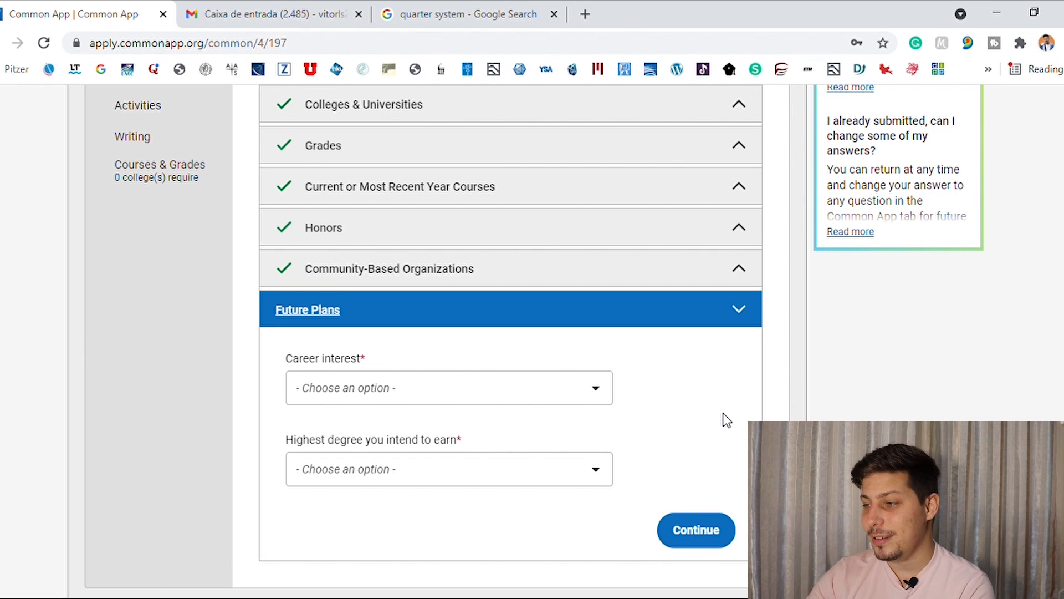
# Search the career interests for "res" and choose Scientific researcher.
pyautogui.click(591, 389)
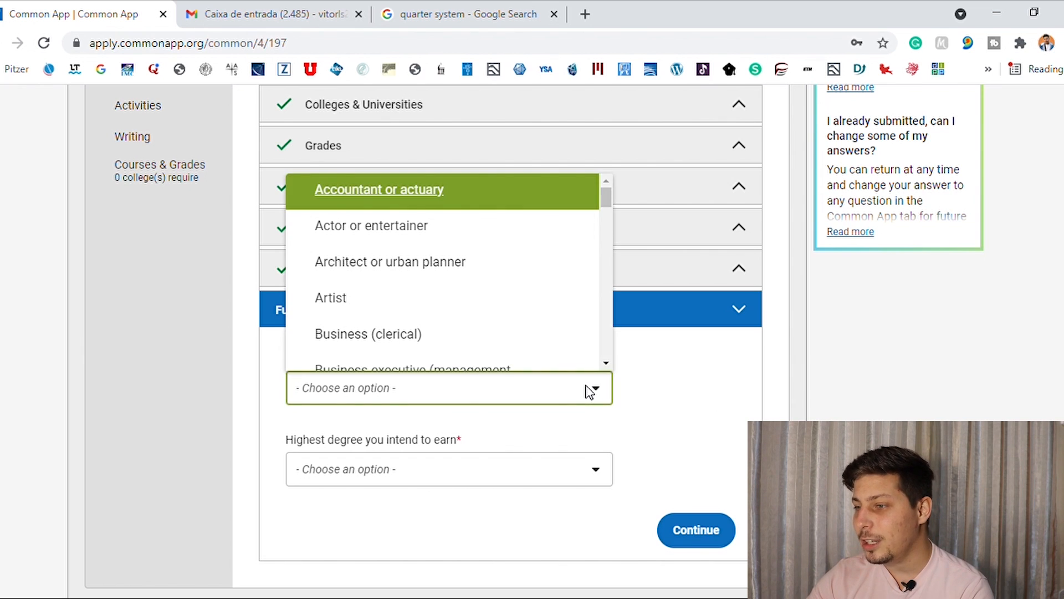
pyautogui.write('r')
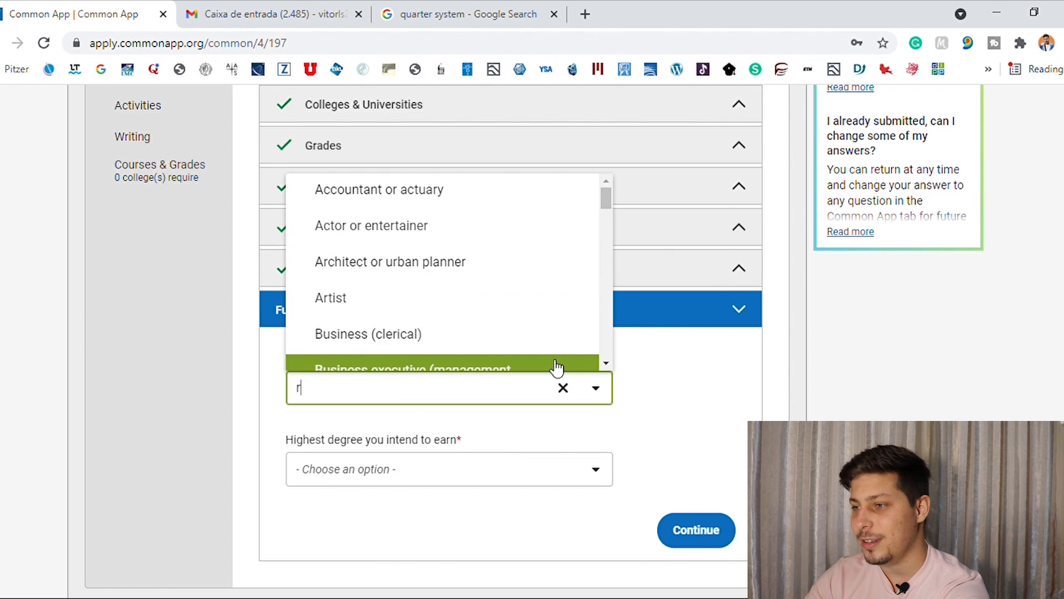
pyautogui.write('es')
pyautogui.click(488, 351)
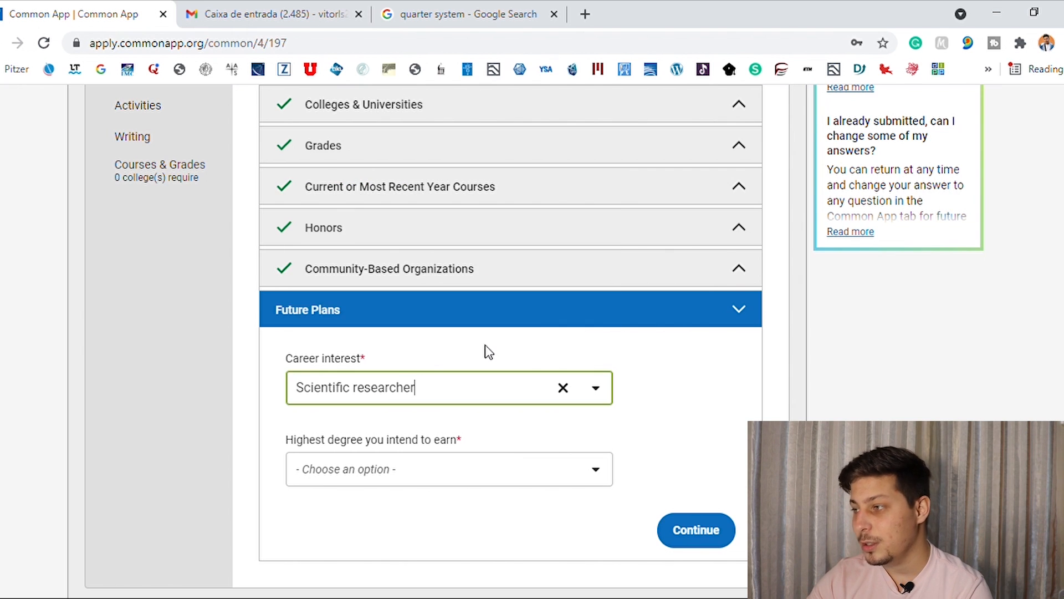
# Set the highest degree intended to Doctorate (PhD, EdD, etc) and submit the Future Plans section.
pyautogui.scroll(-1, 946, 395)
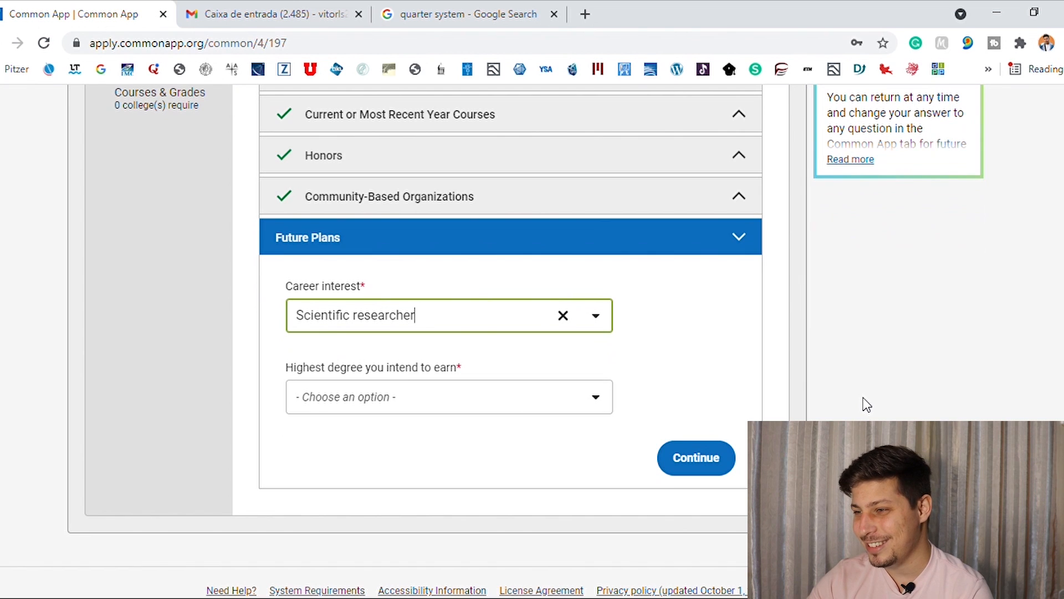
pyautogui.click(566, 407)
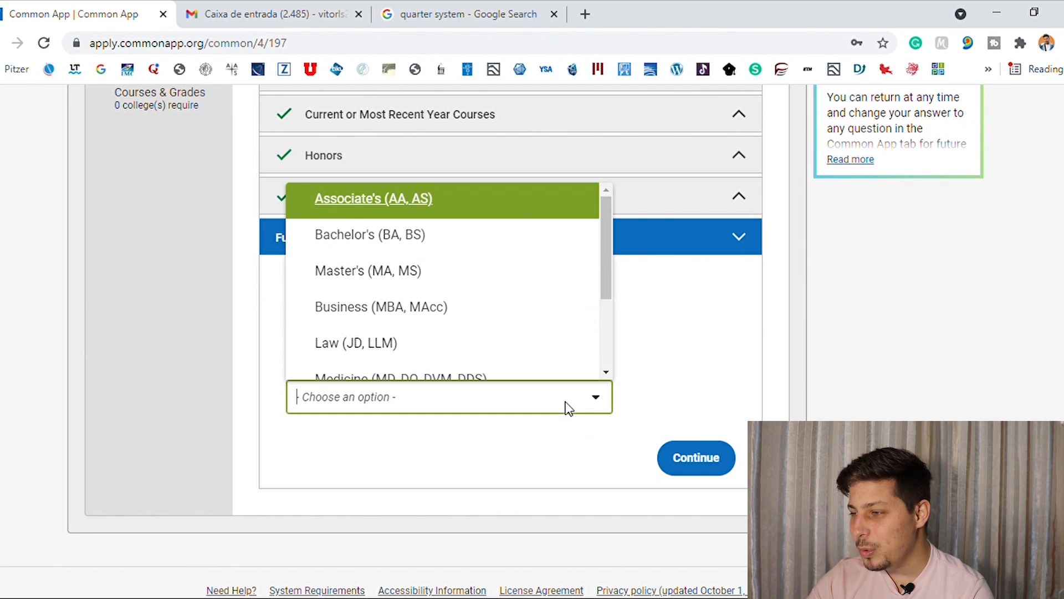
pyautogui.moveTo(606, 280); pyautogui.dragTo(612, 370)
pyautogui.click(436, 294)
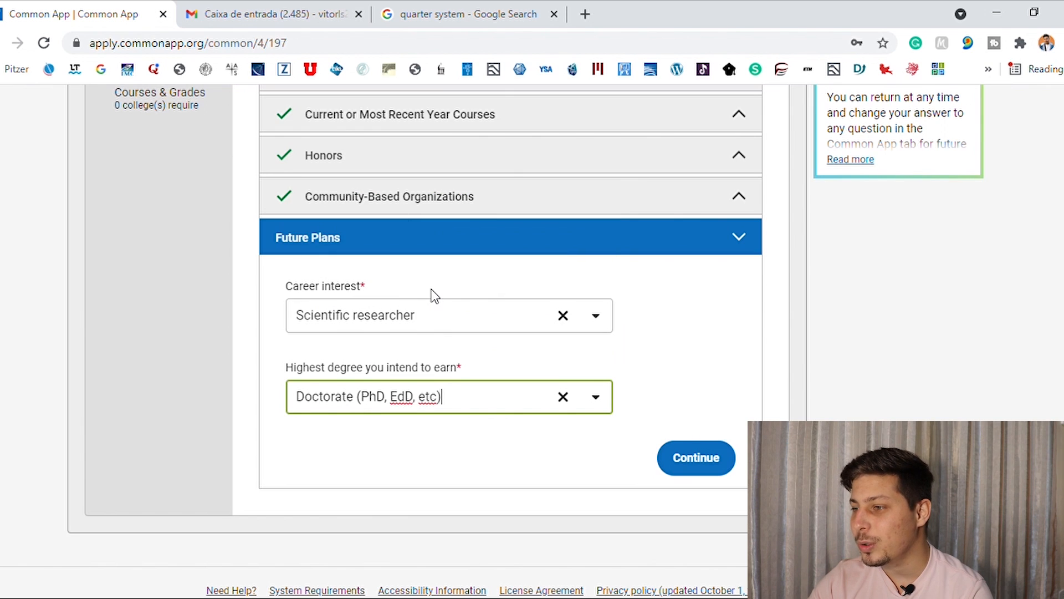
pyautogui.click(566, 480)
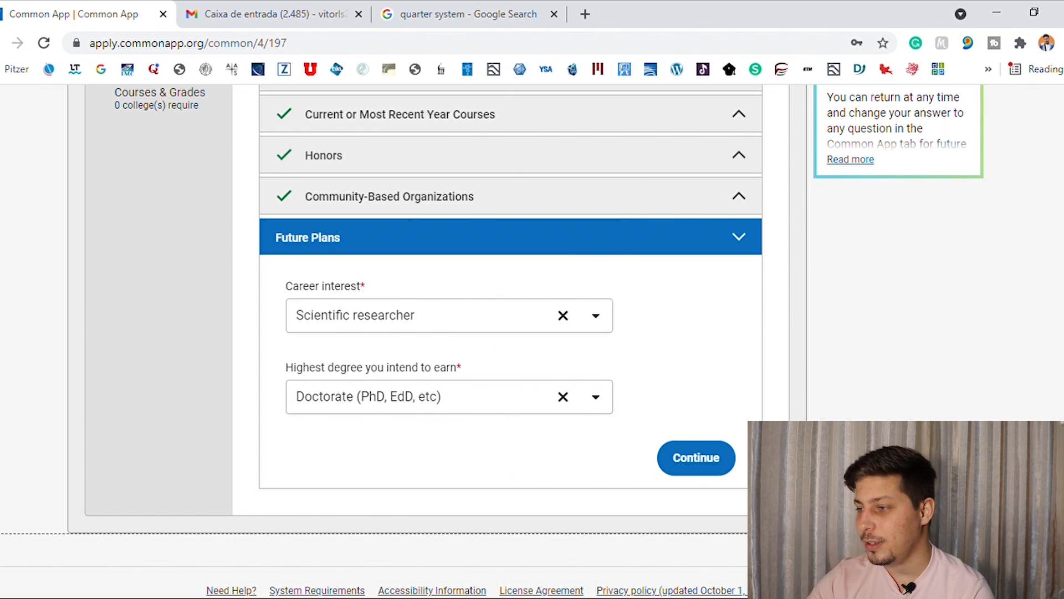
pyautogui.click(687, 464)
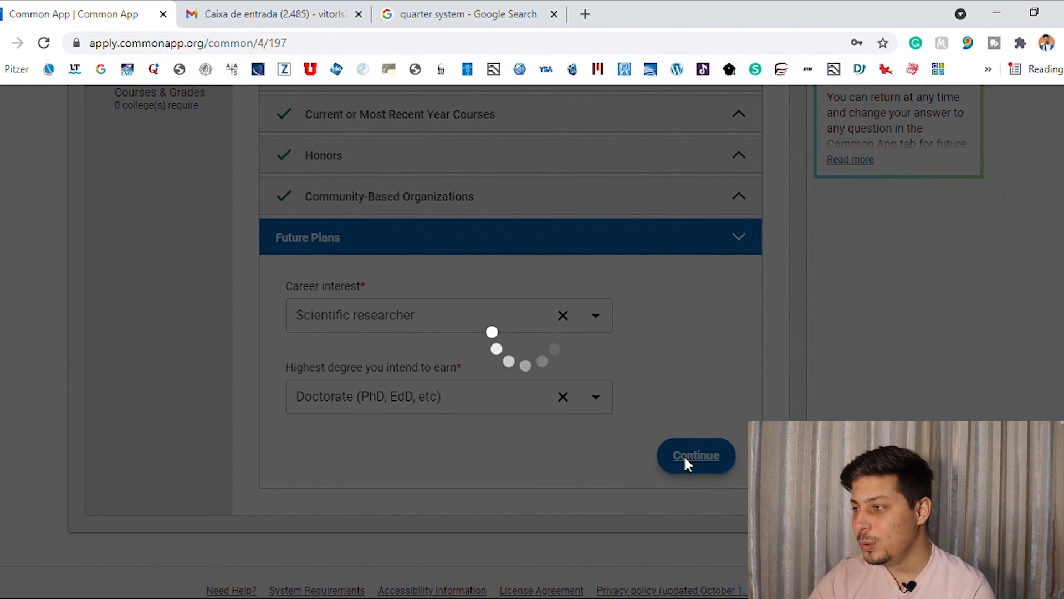